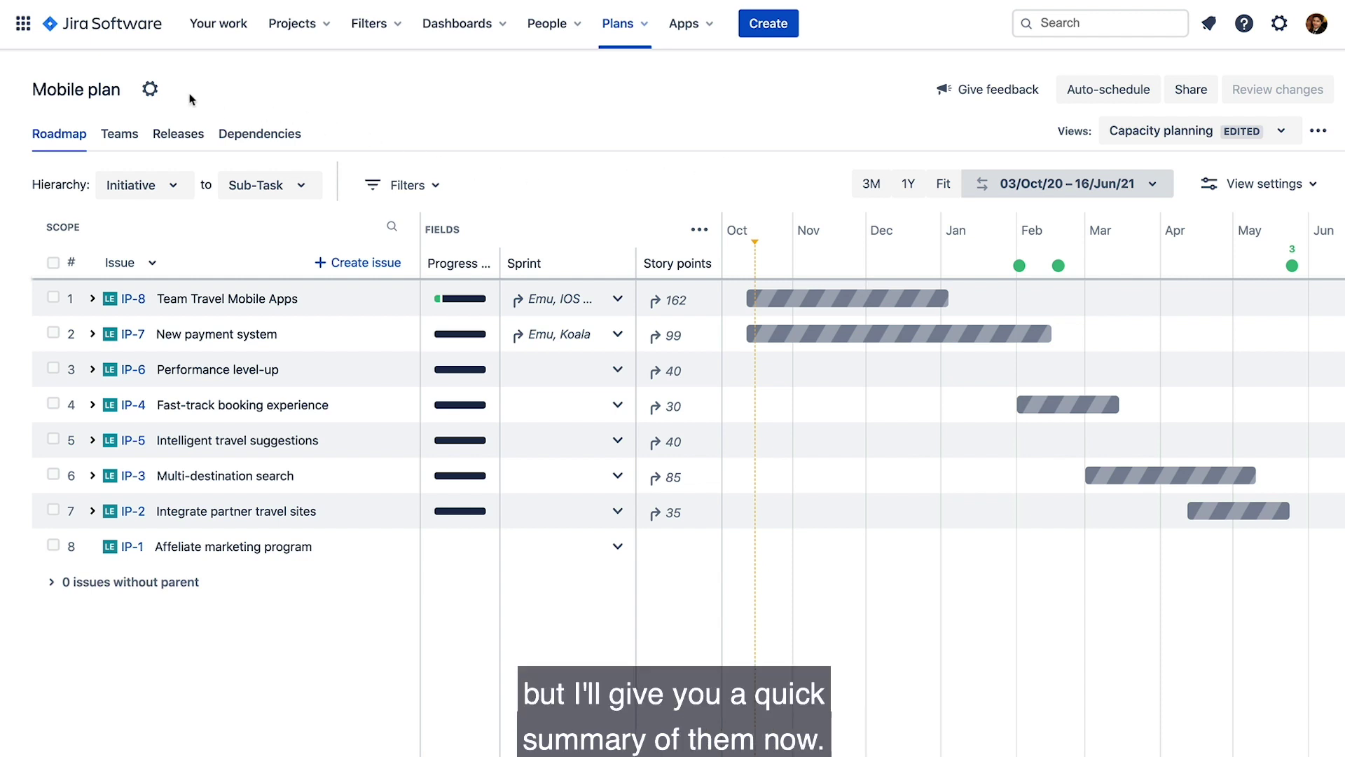
Open the Mobile plan's settings through the gear menu's Configure option
{"action": "left_click", "coordinate": [151, 90]}
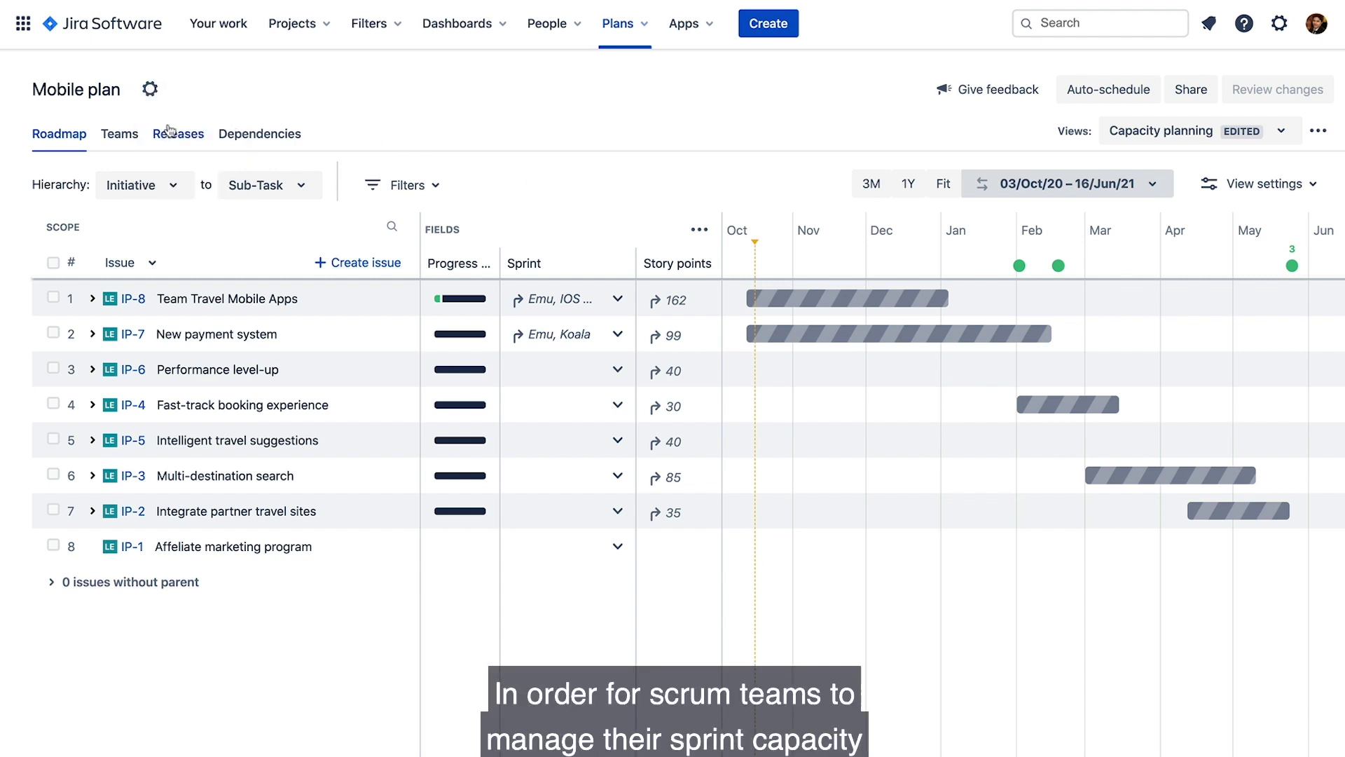
{"action": "left_click", "coordinate": [168, 130]}
Check the issue sources (three boards, 60 issues), then go back to the plan roadmap
{"action": "left_click", "coordinate": [150, 356]}
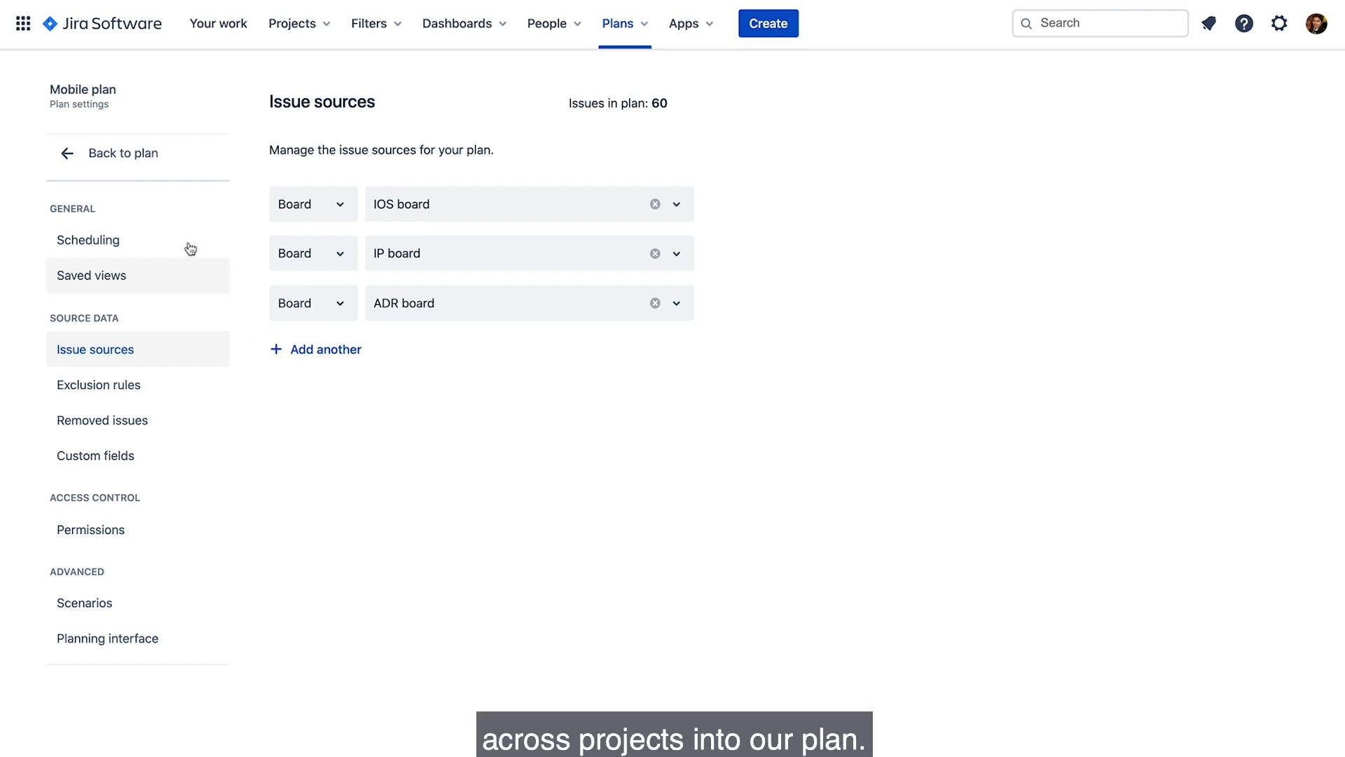
{"action": "left_click", "coordinate": [138, 156]}
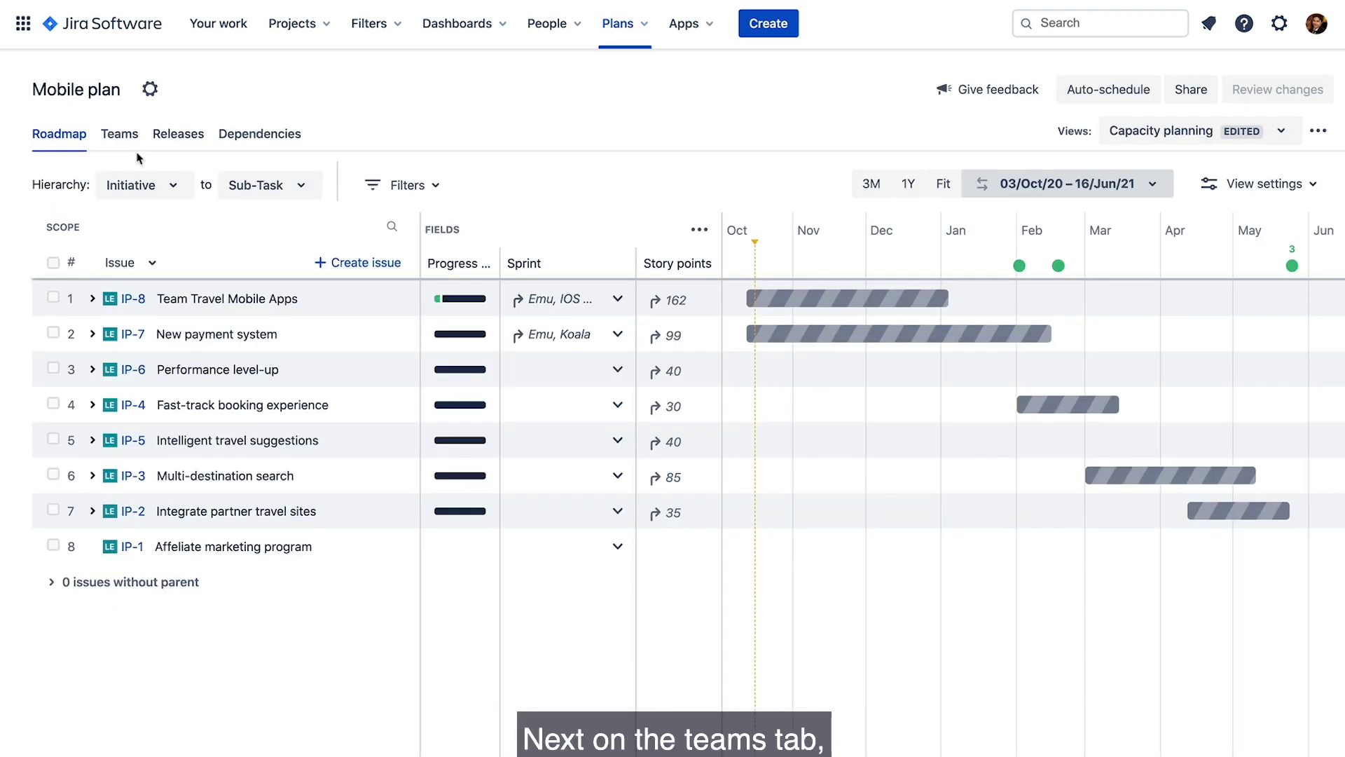
{"action": "left_click", "coordinate": [124, 136]}
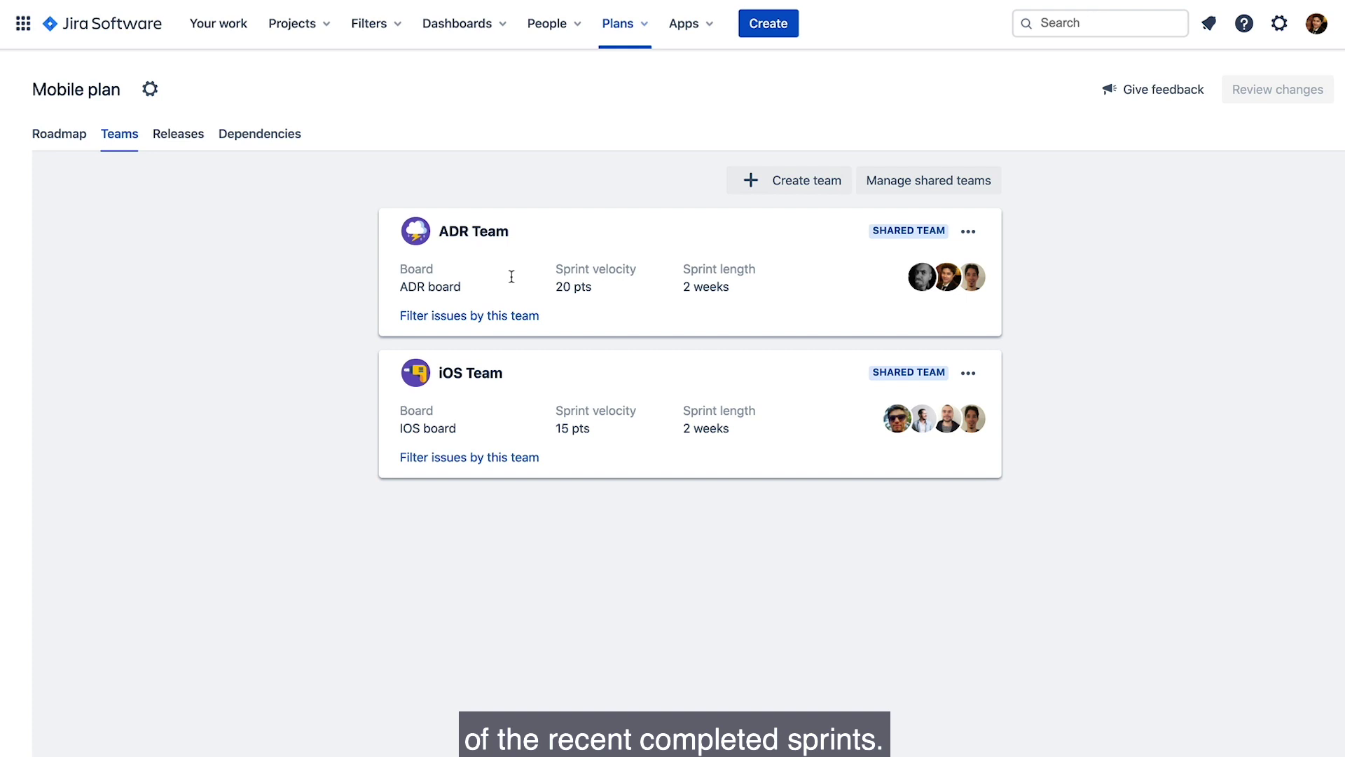
{"action": "left_click", "coordinate": [63, 136]}
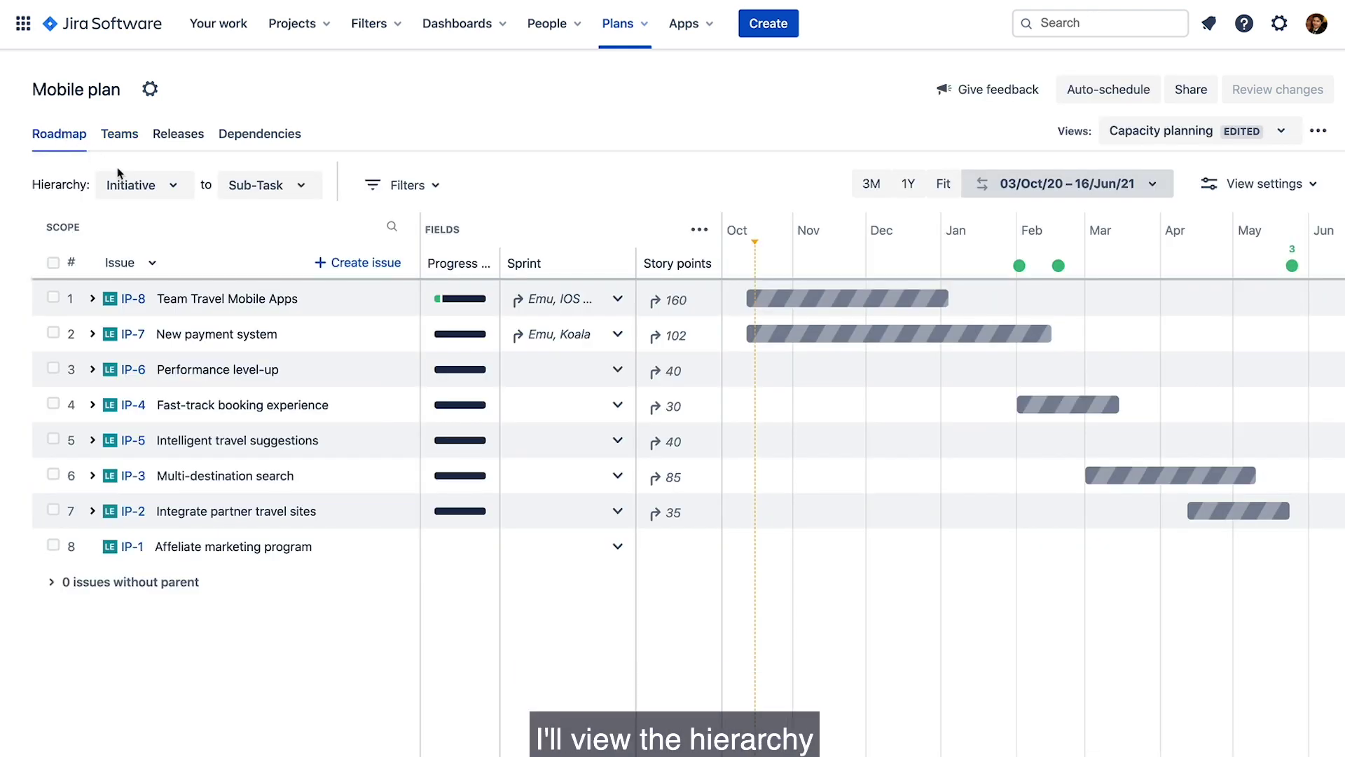
Set the hierarchy to Epic, group by Team, and show sprint capacity on the timeline
{"action": "left_click", "coordinate": [116, 186]}
{"action": "left_click", "coordinate": [133, 252]}
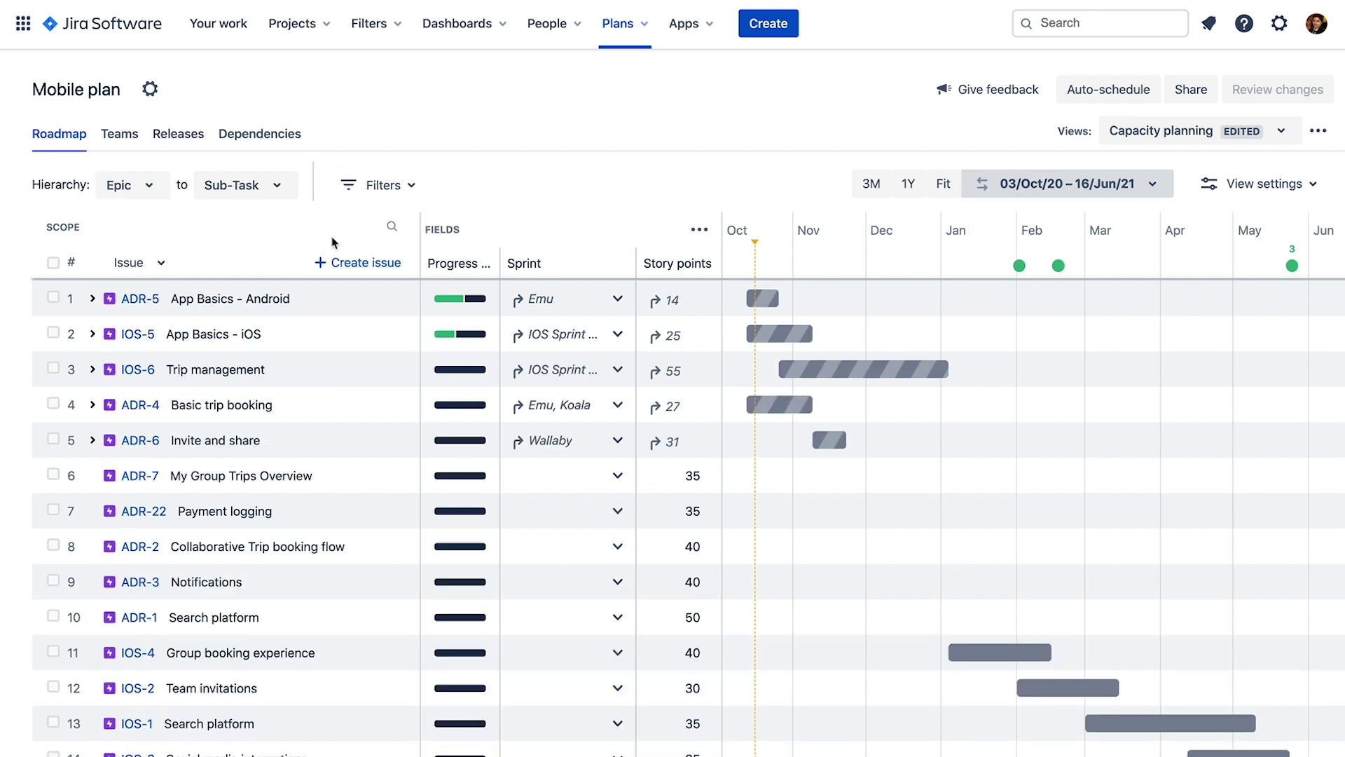
{"action": "left_click", "coordinate": [1222, 185]}
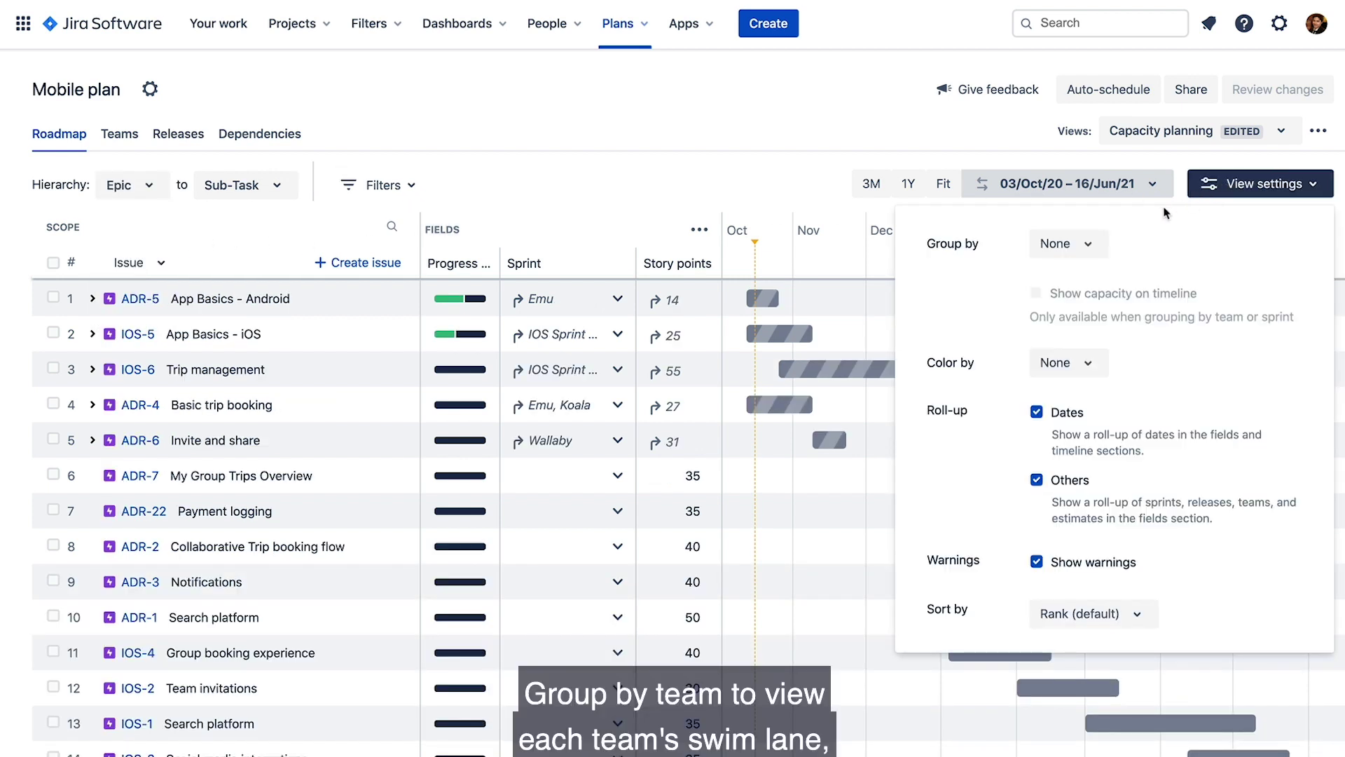
{"action": "left_click", "coordinate": [1088, 246]}
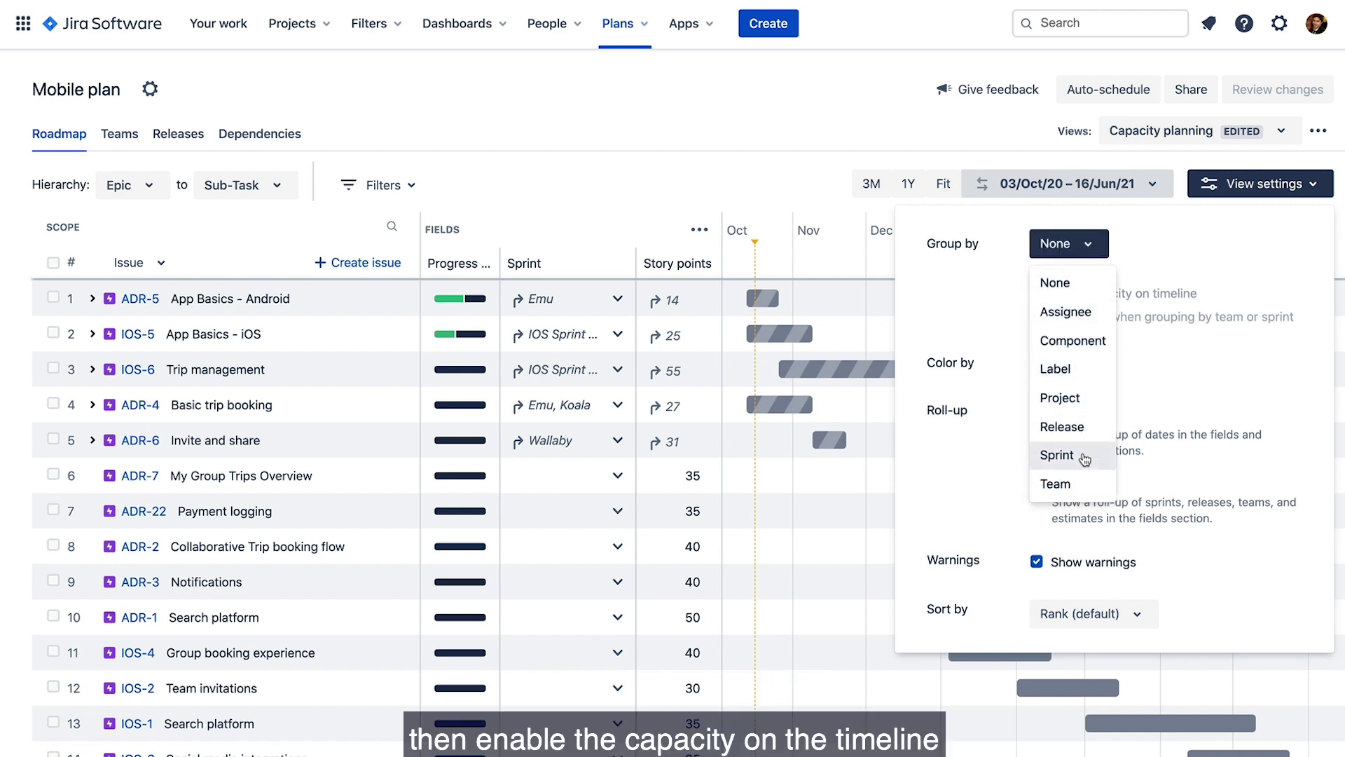
{"action": "left_click", "coordinate": [1079, 482]}
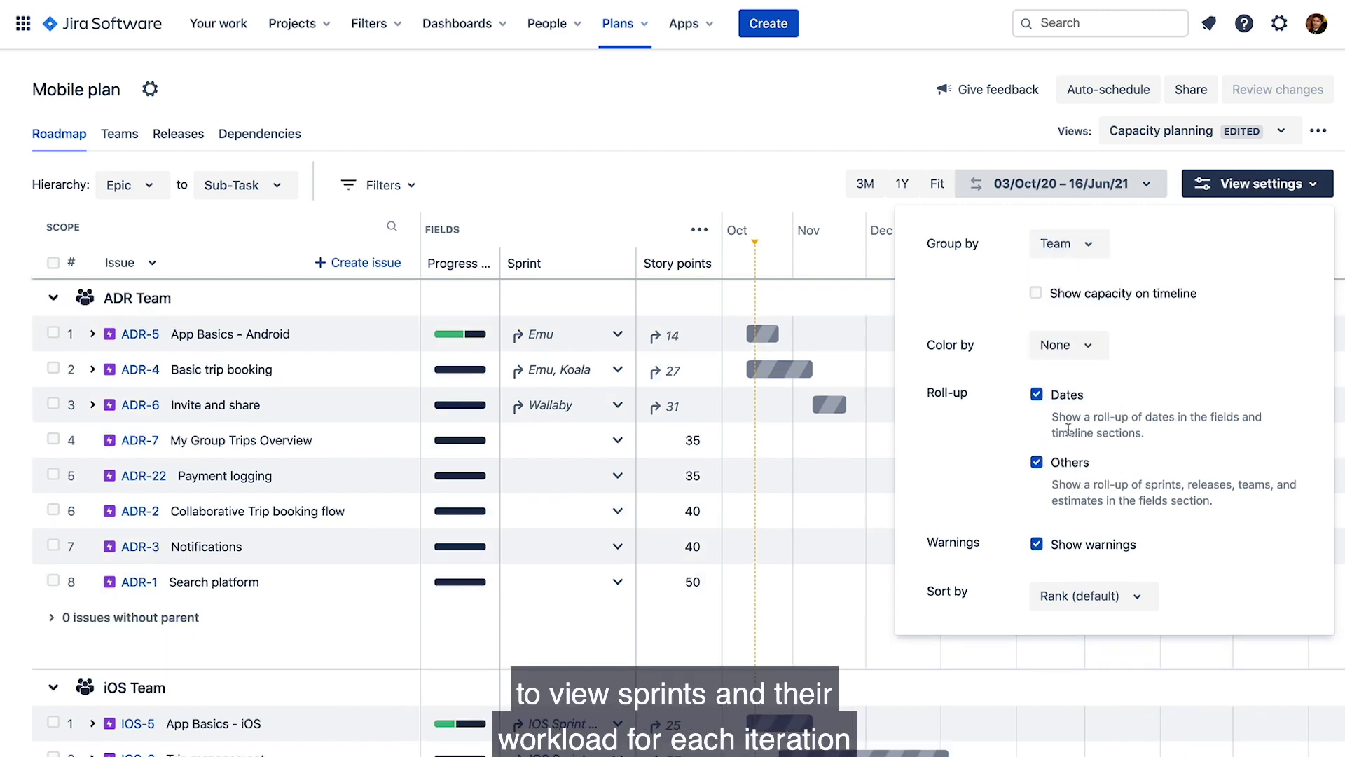
{"action": "left_click", "coordinate": [1037, 293]}
{"action": "left_click", "coordinate": [766, 161]}
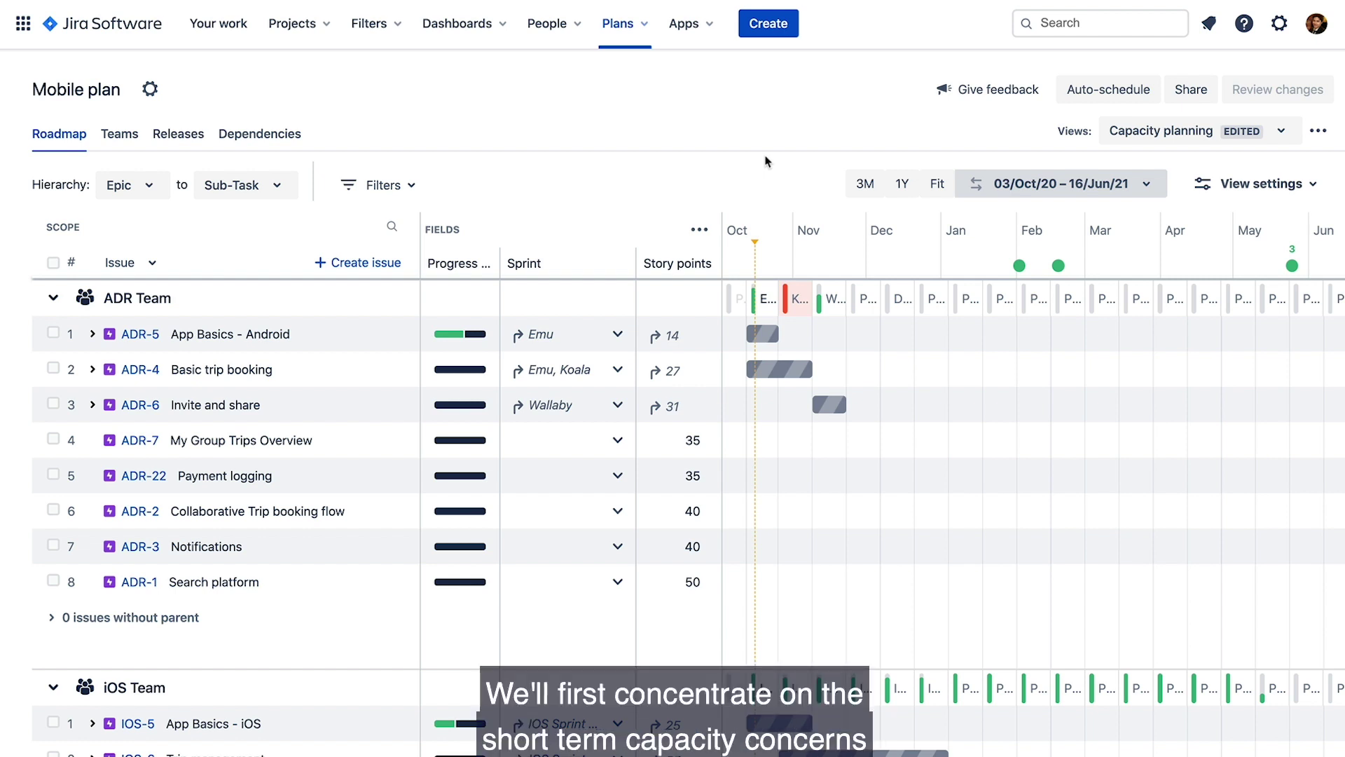
Show a 3-month timeline at Story level and check the Koala sprint's capacity
{"action": "left_click", "coordinate": [865, 185]}
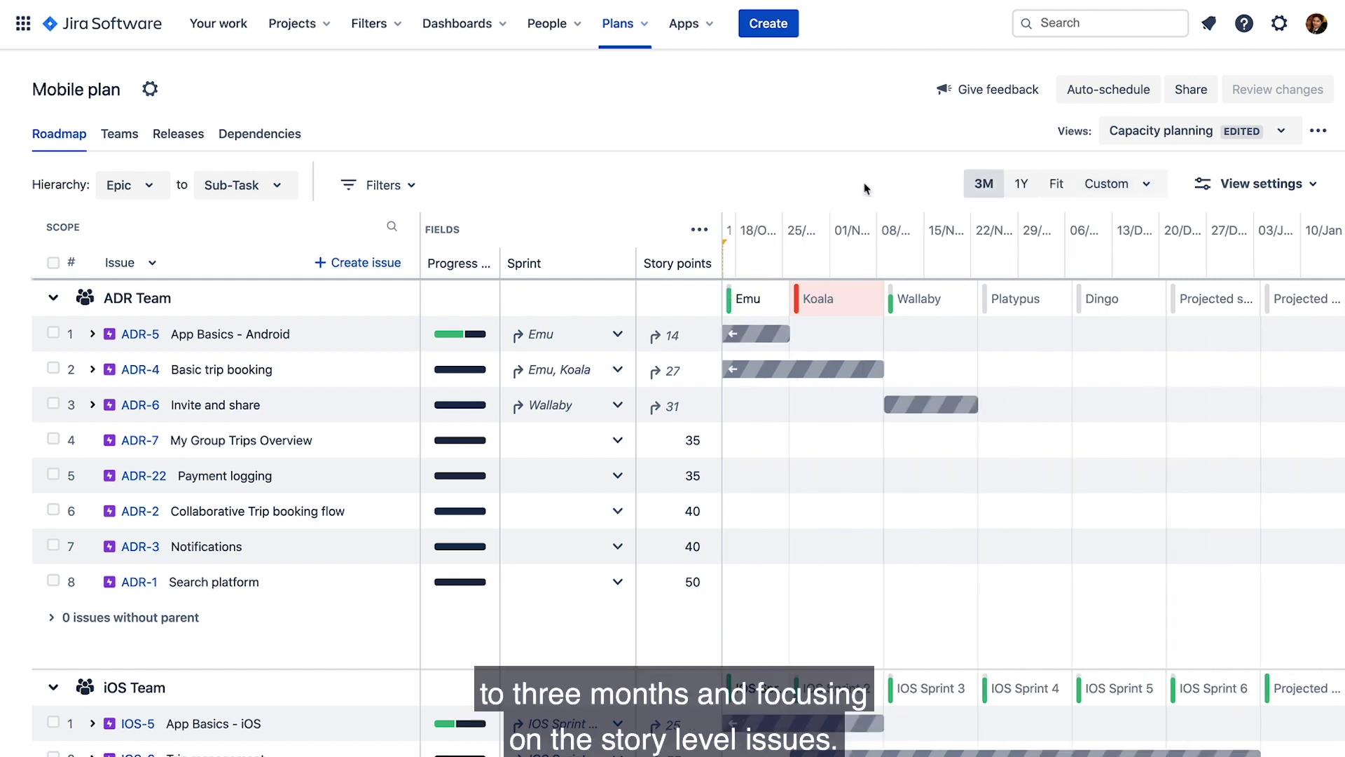
{"action": "left_click", "coordinate": [133, 188]}
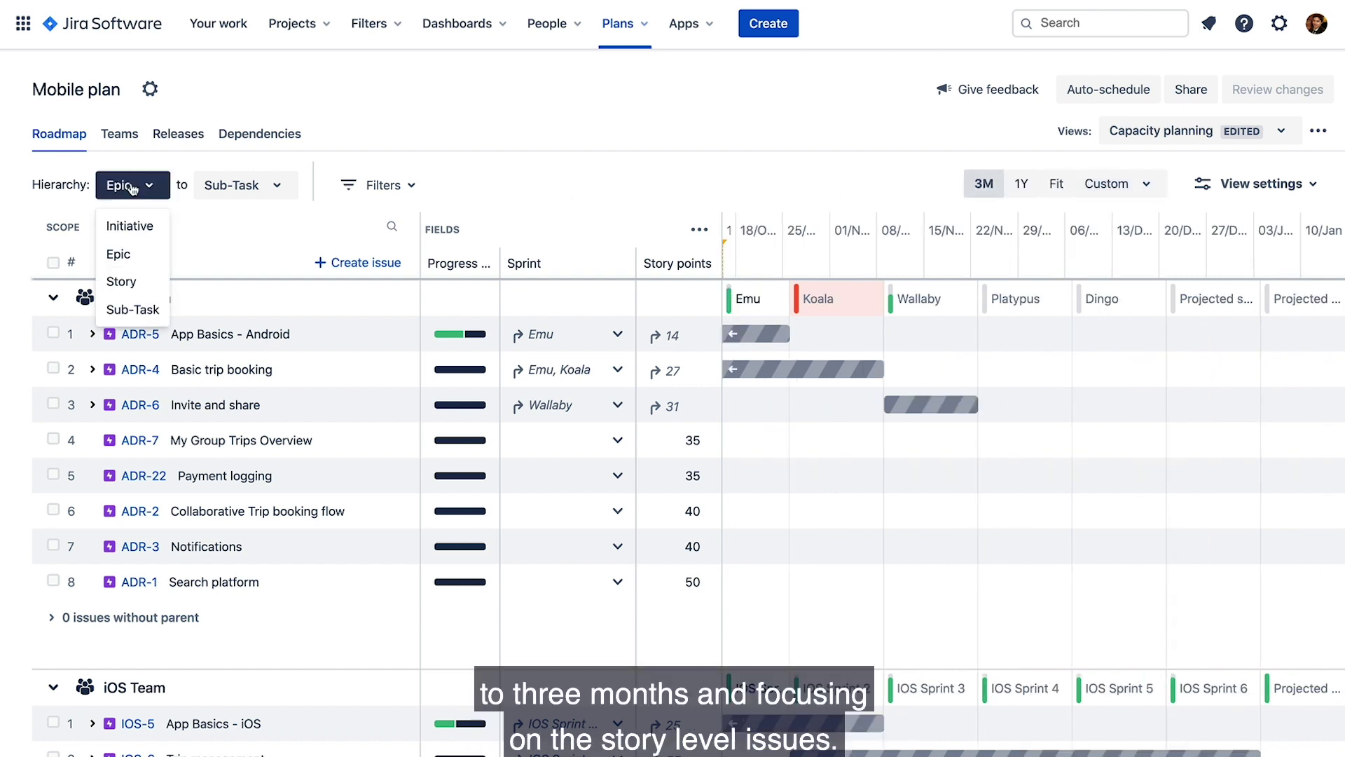
{"action": "left_click", "coordinate": [133, 281]}
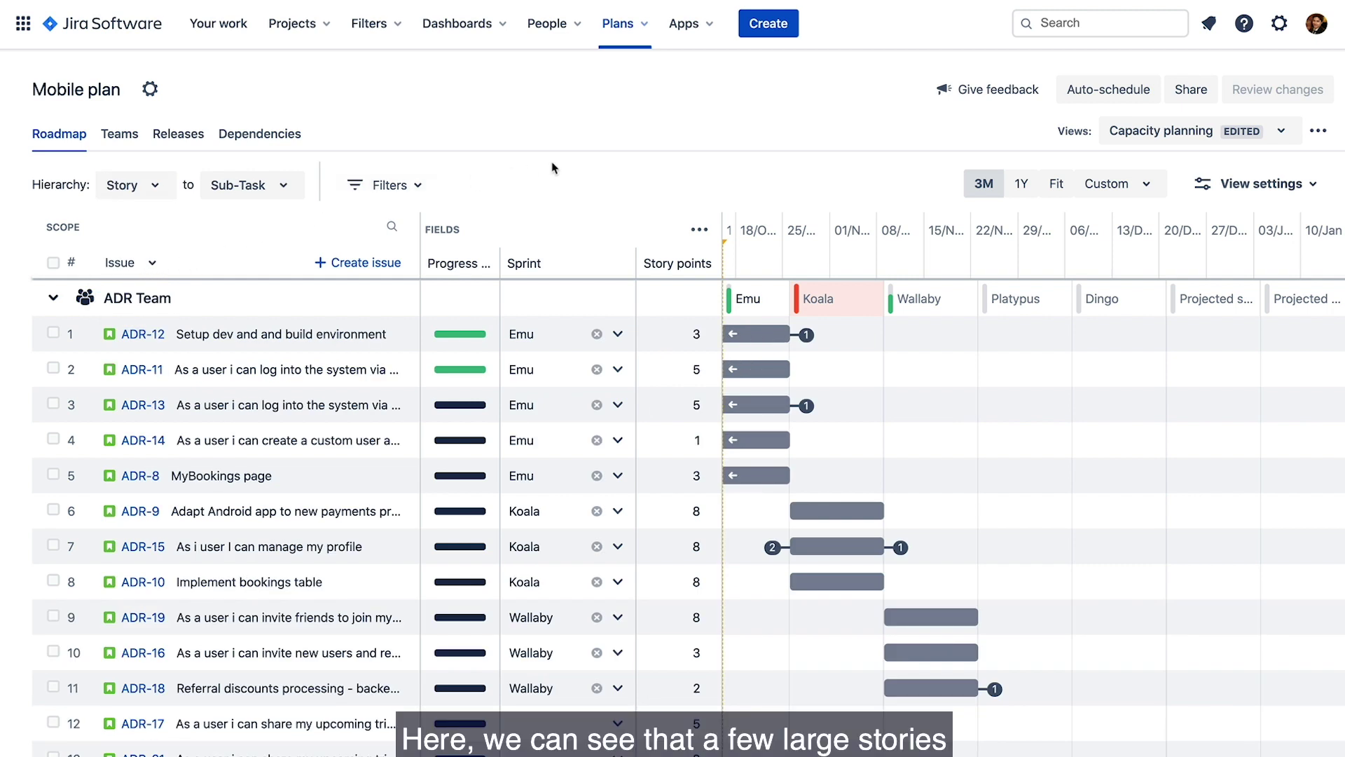
{"action": "left_click", "coordinate": [838, 297]}
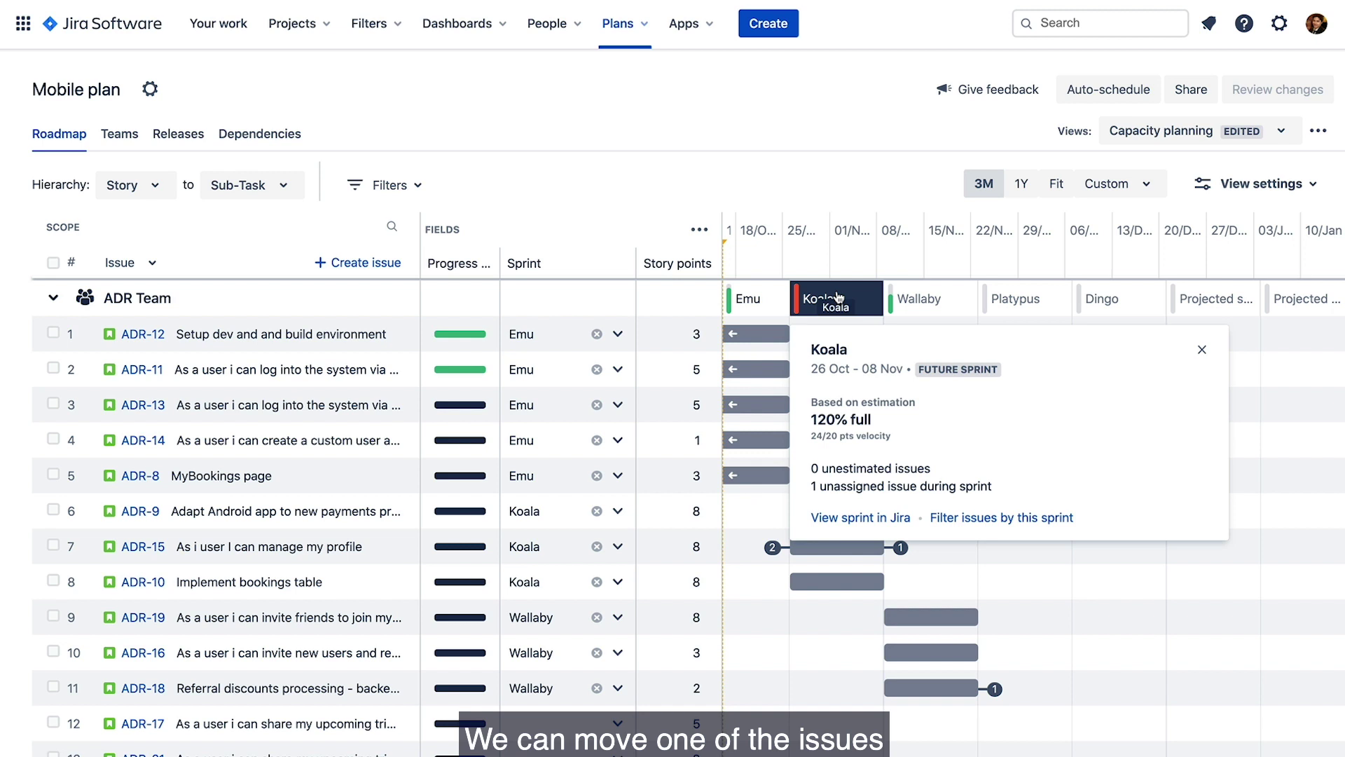
{"action": "left_click", "coordinate": [838, 297]}
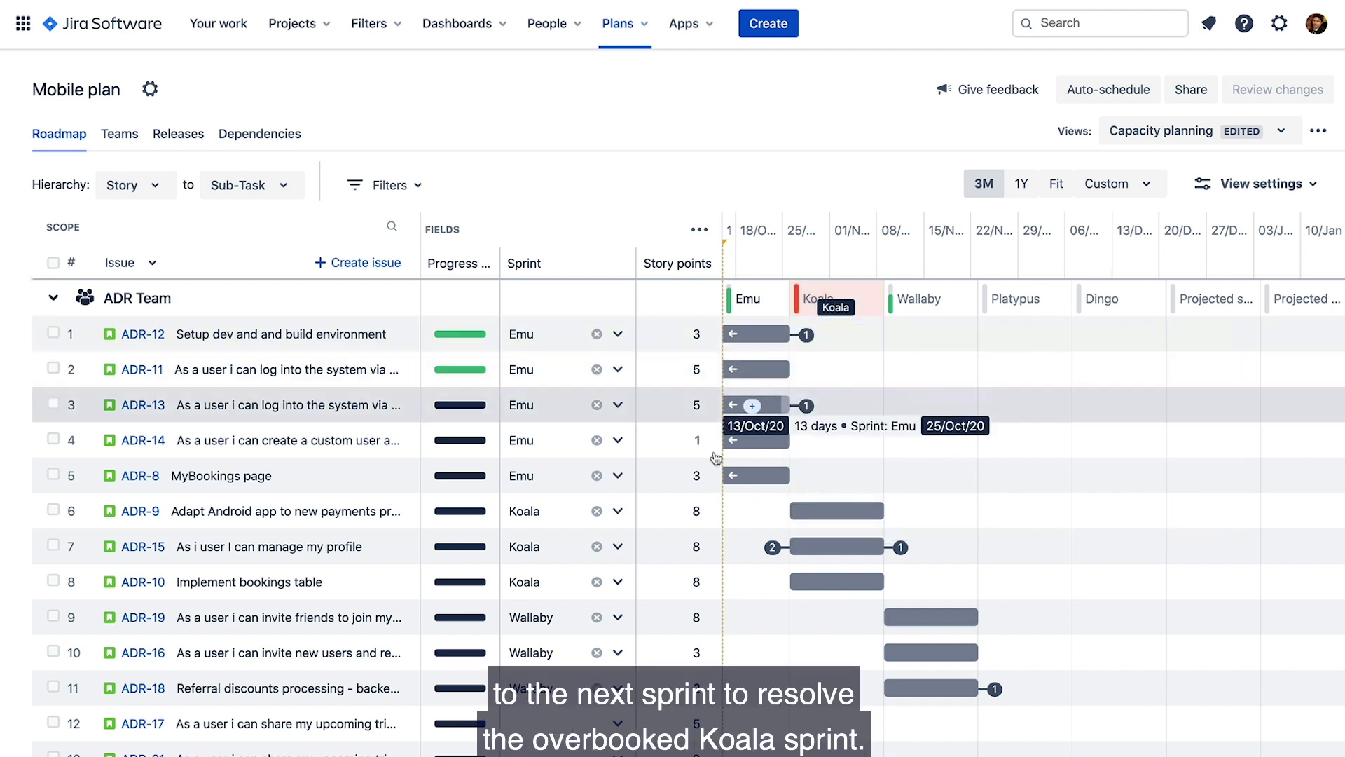
Move ADR-10 into the Wallaby sprint and ADR-16 into the Koala sprint
{"action": "left_click", "coordinate": [548, 580]}
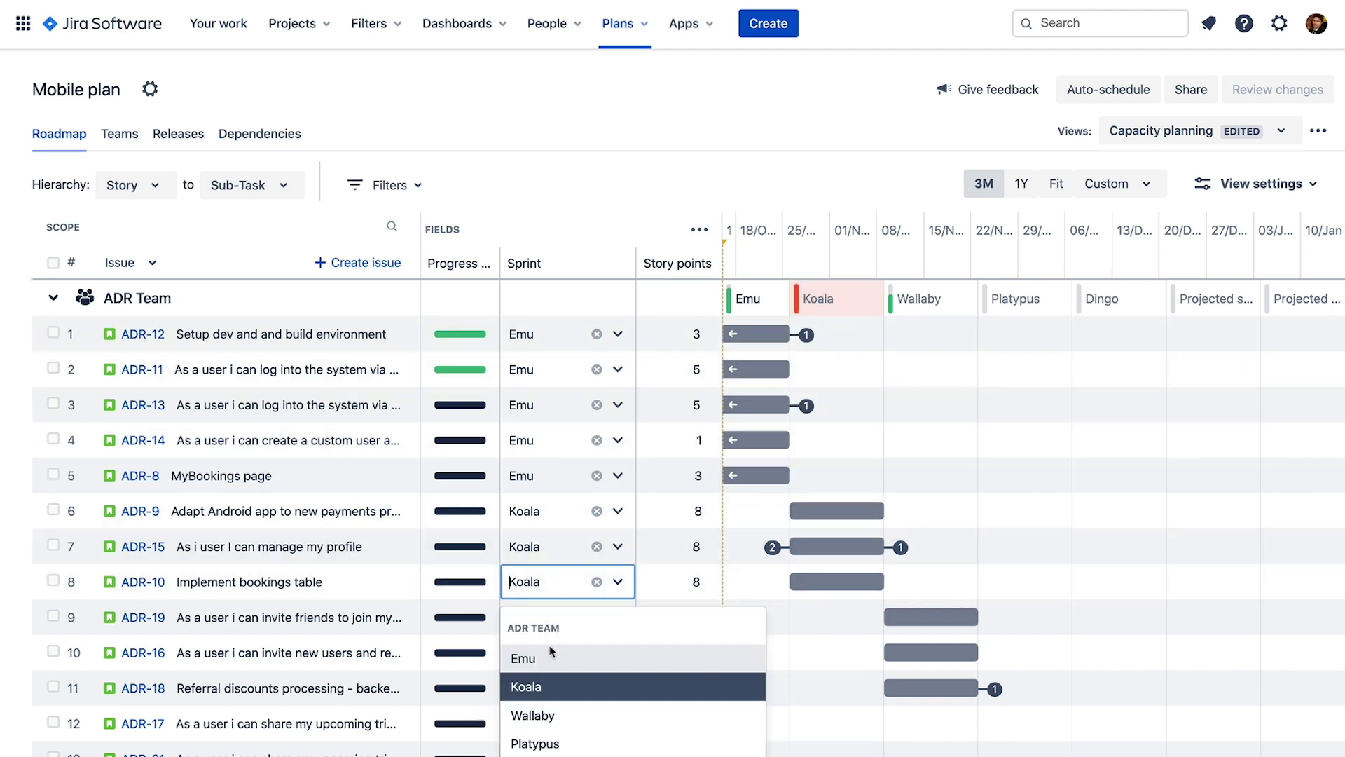
{"action": "left_click", "coordinate": [557, 715]}
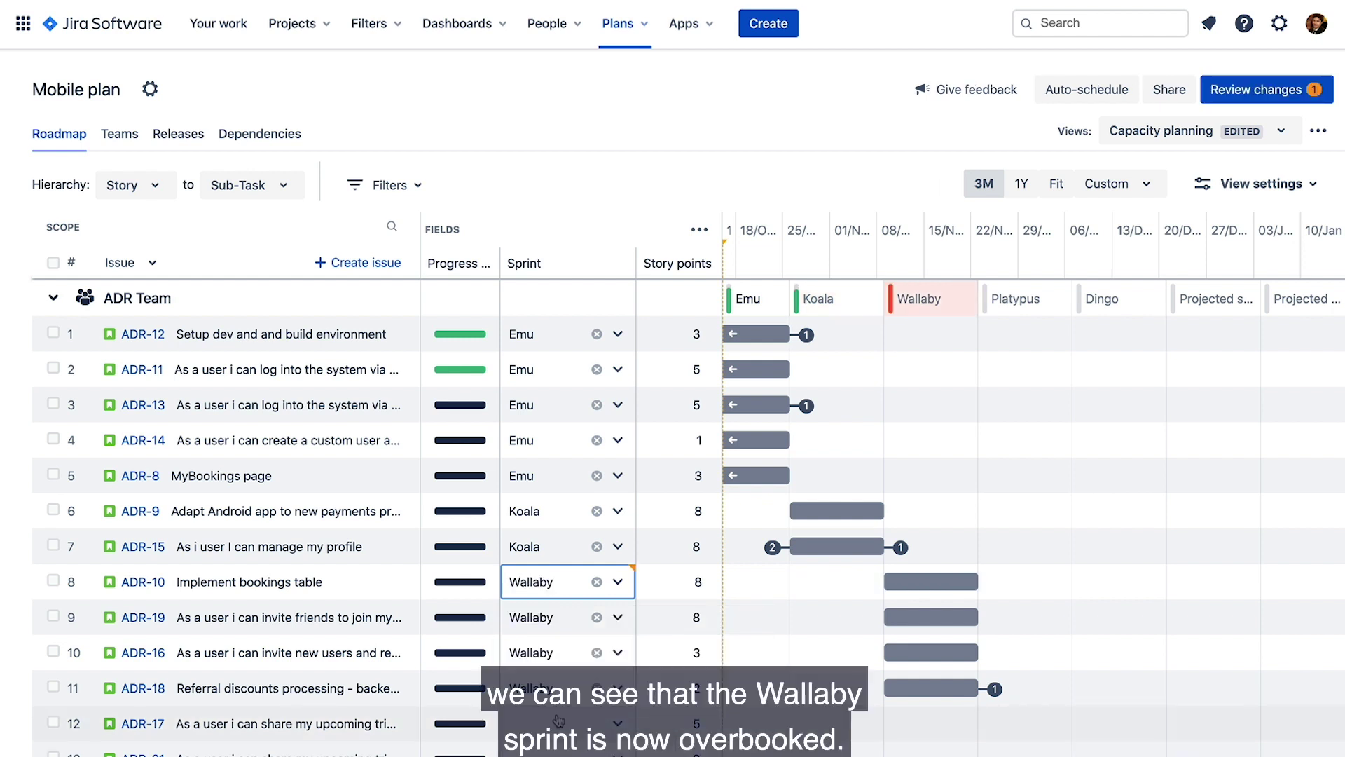
{"action": "left_click", "coordinate": [960, 307]}
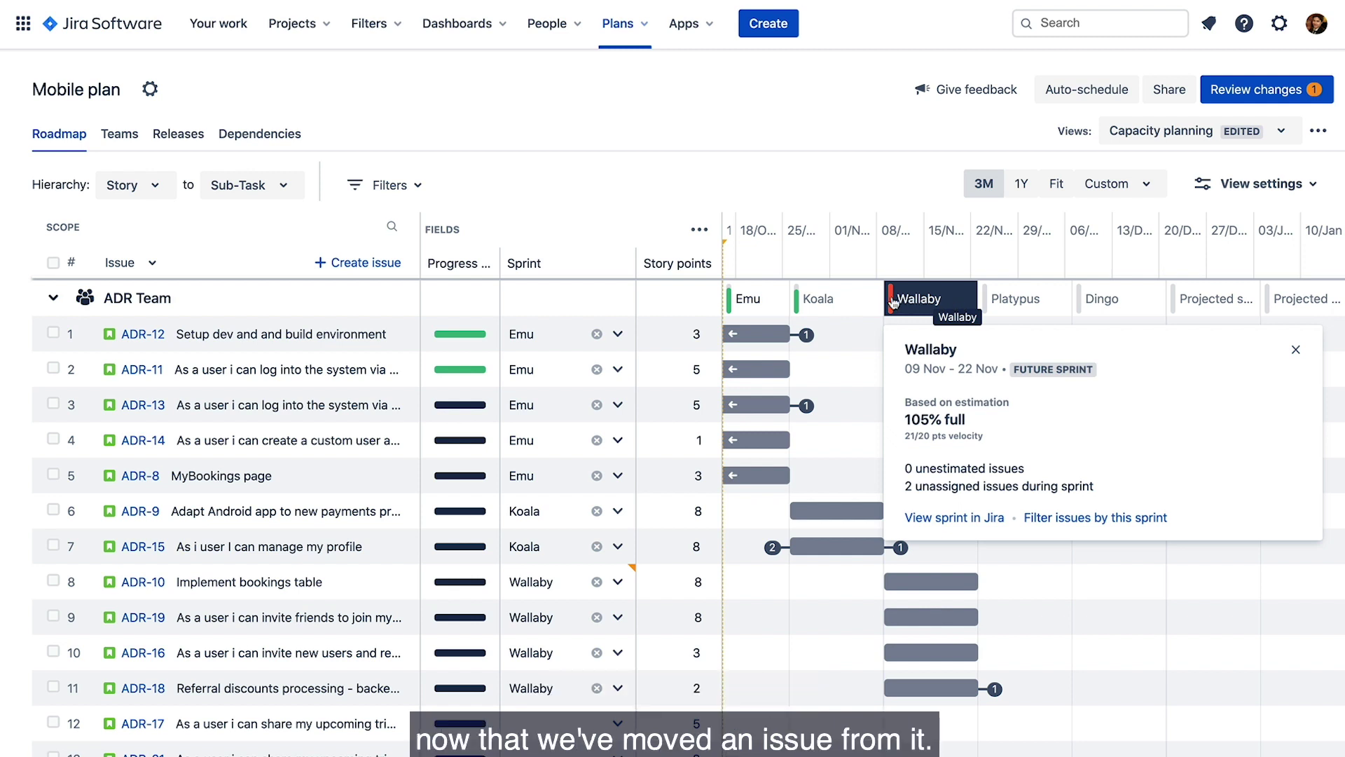
{"action": "left_click", "coordinate": [840, 298]}
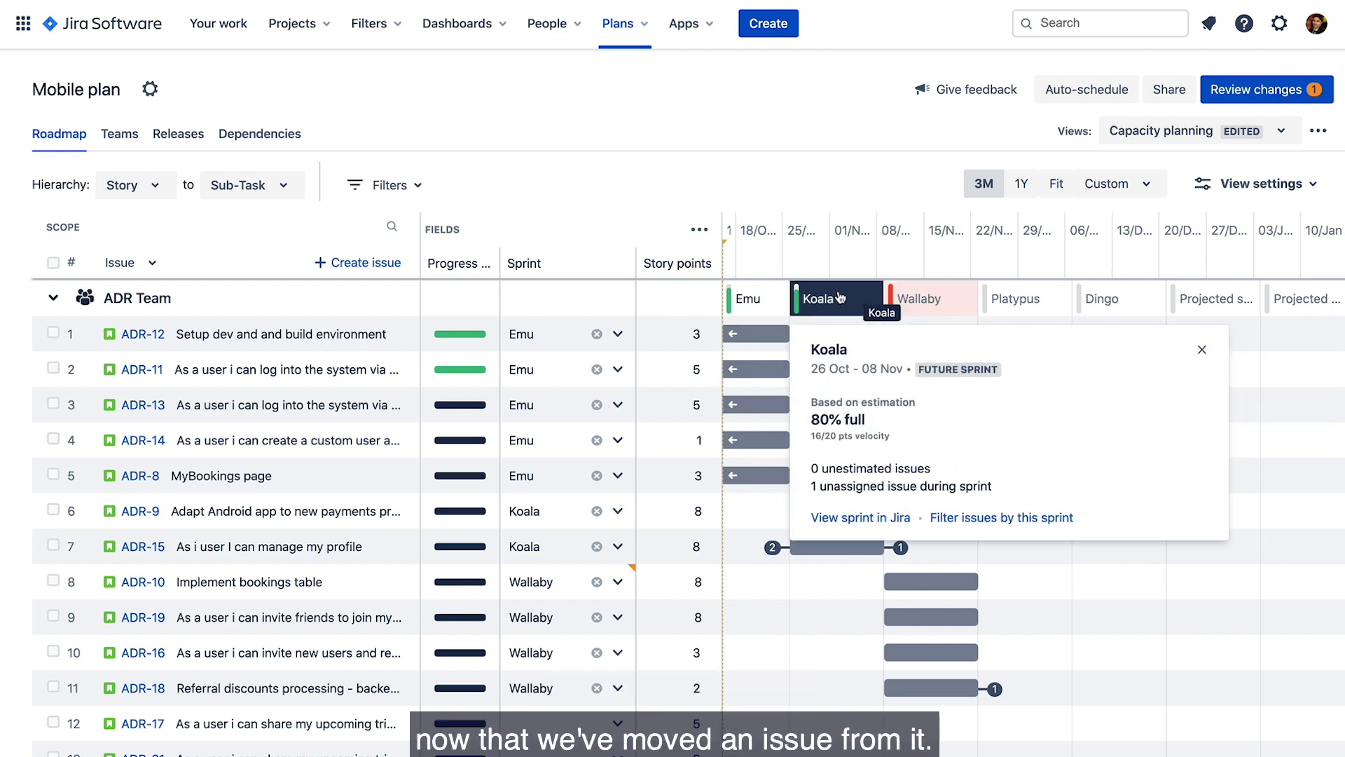
{"action": "left_click", "coordinate": [833, 247]}
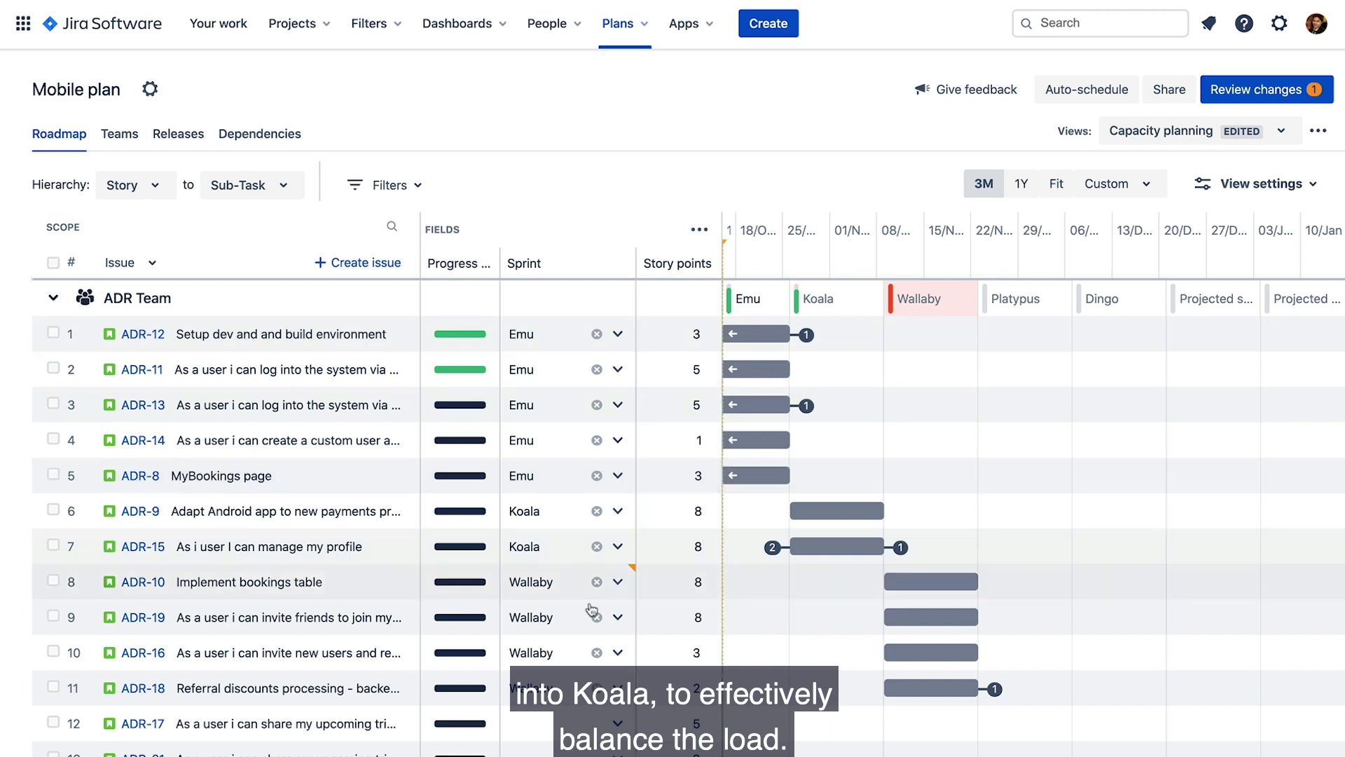
{"action": "left_click", "coordinate": [554, 652]}
{"action": "left_click", "coordinate": [526, 753]}
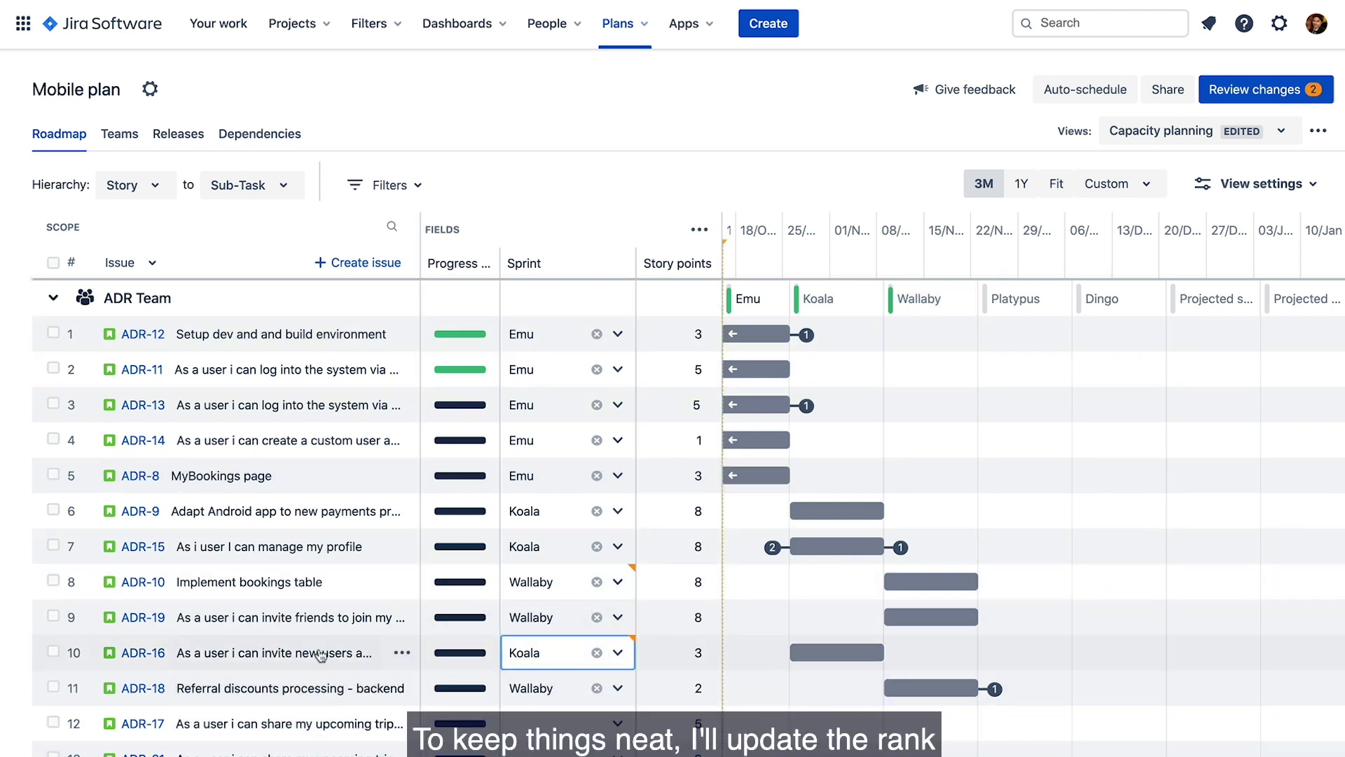
Rank ADR-16 above ADR-10 and assign ADR-17 to the Platypus sprint
{"action": "left_click_drag", "start_coordinate": [315, 654], "coordinate": [315, 570]}
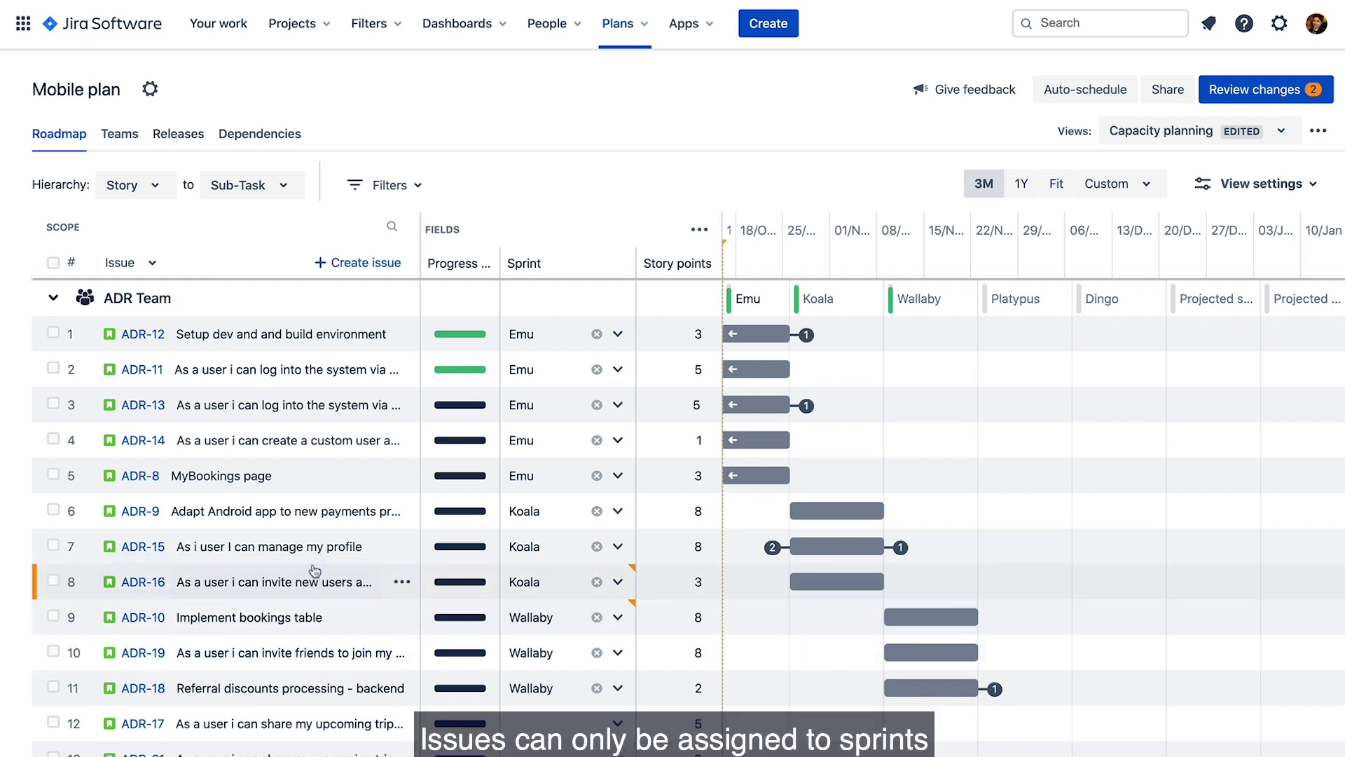
{"action": "scroll", "coordinate": [354, 614], "scroll_direction": "down", "scroll_amount": 5}
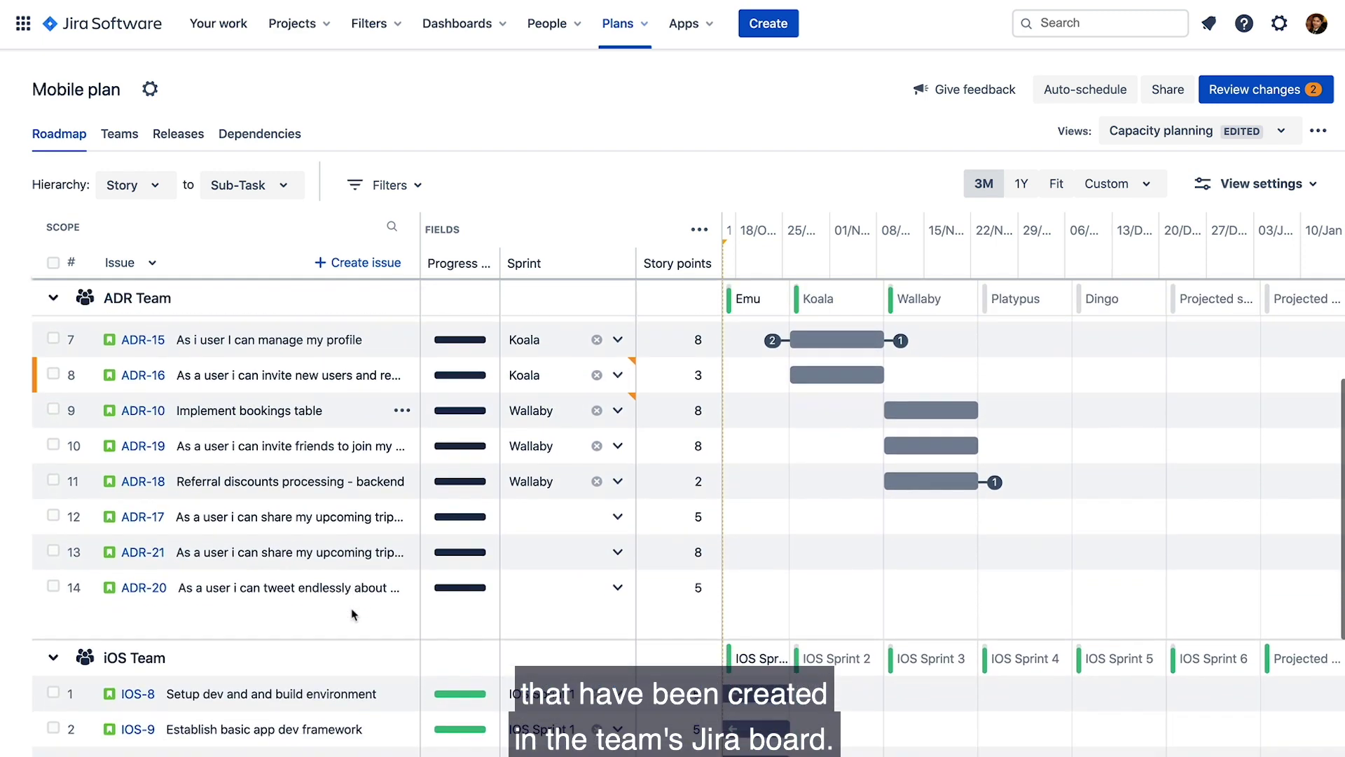
{"action": "left_click", "coordinate": [564, 515]}
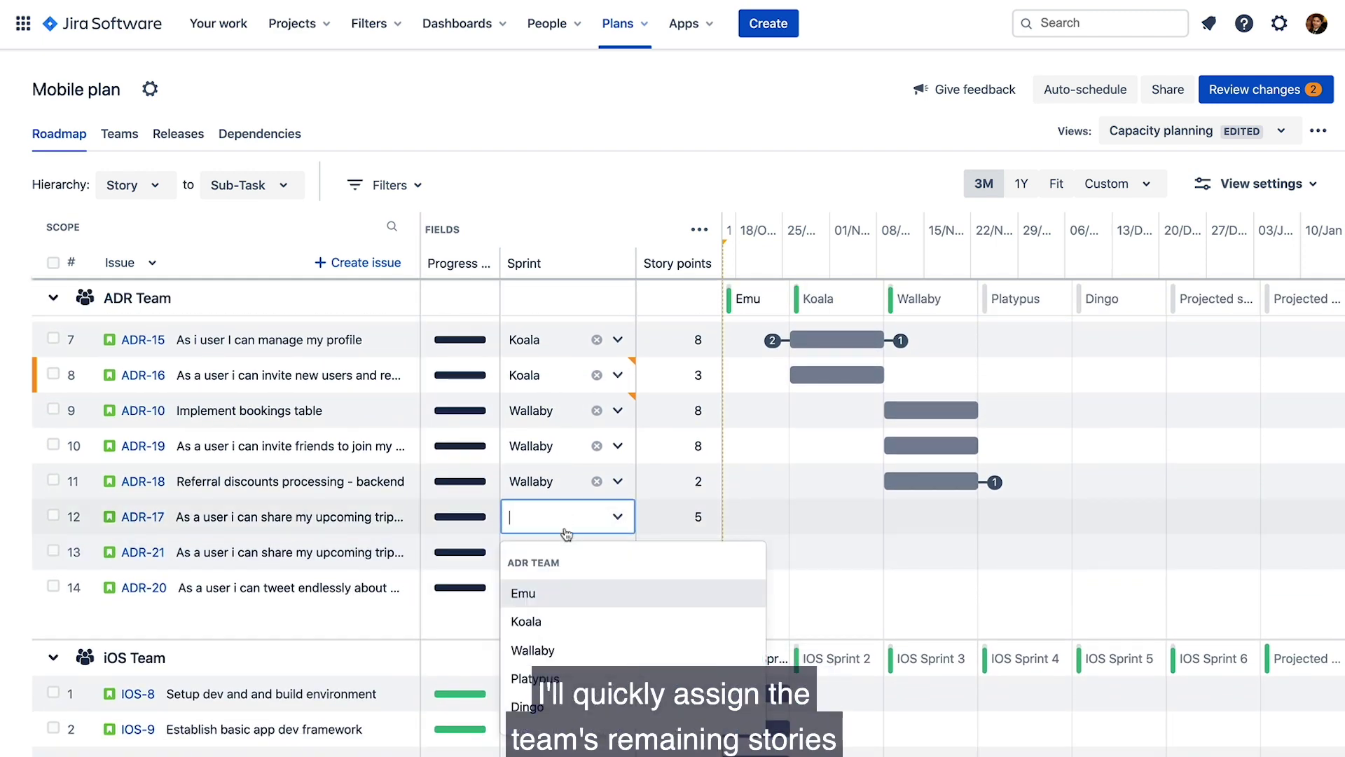
{"action": "left_click", "coordinate": [536, 678]}
Assign ADR-21 and ADR-20 to the Platypus sprint as well
{"action": "left_click", "coordinate": [565, 558]}
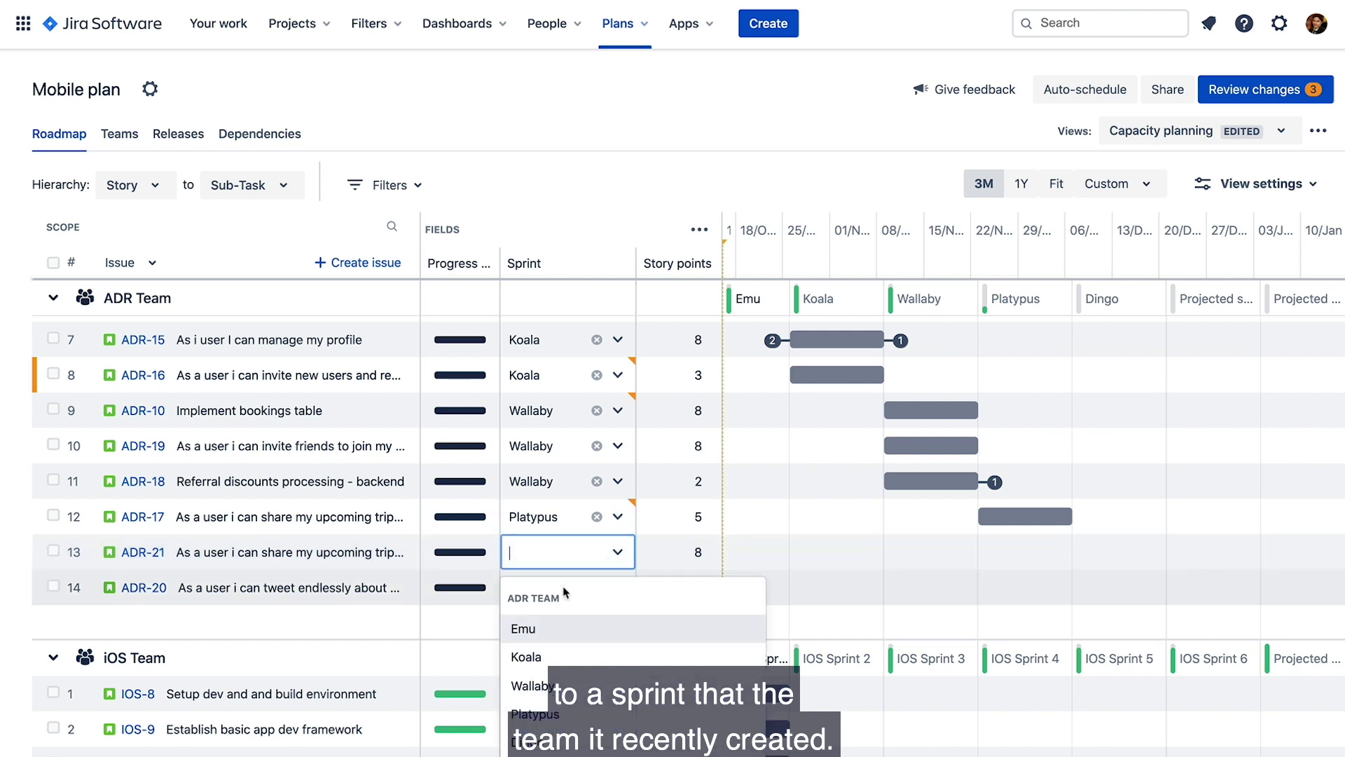
{"action": "left_click", "coordinate": [543, 714]}
{"action": "left_click", "coordinate": [561, 587]}
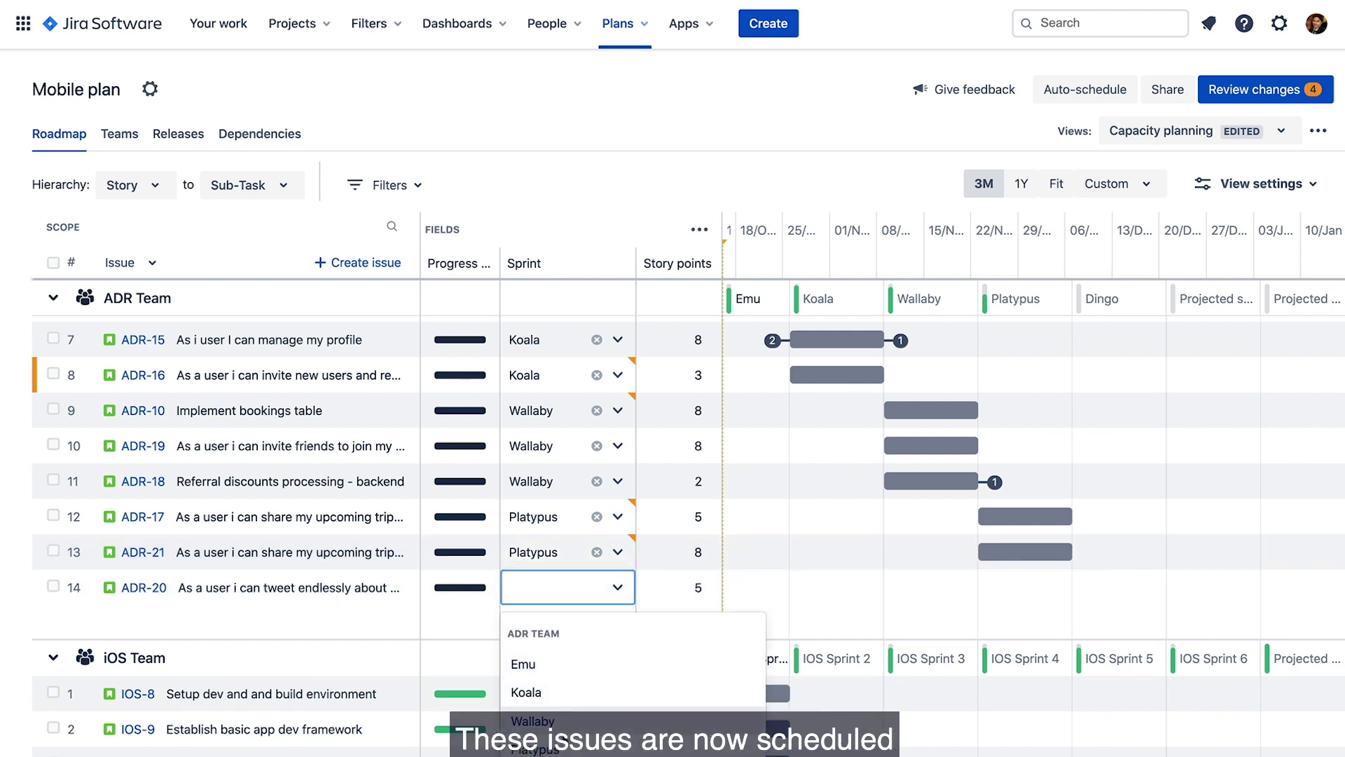
{"action": "left_click", "coordinate": [547, 749]}
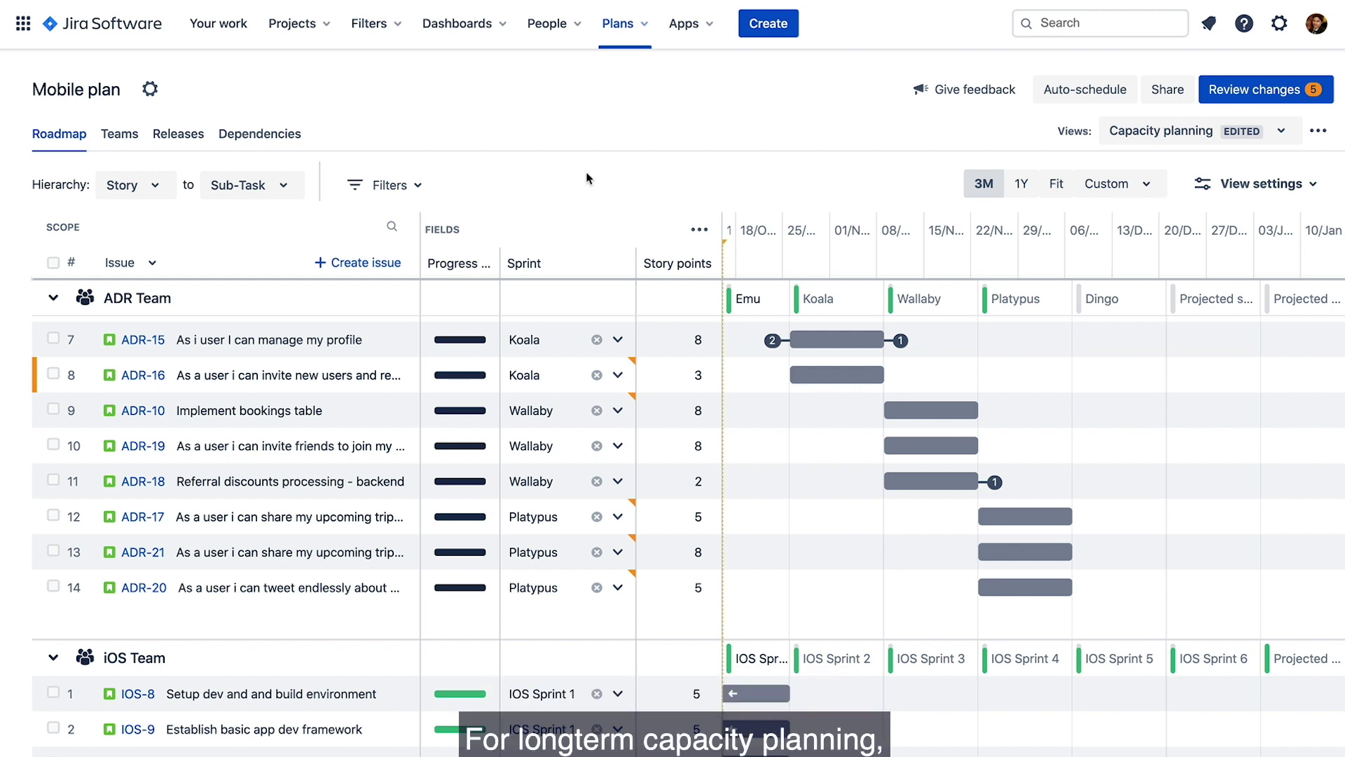
Show epics with a relative range of 2 weeks past to 8 months ahead (03/Oct/20–16/Jun/21)
{"action": "left_click", "coordinate": [155, 185]}
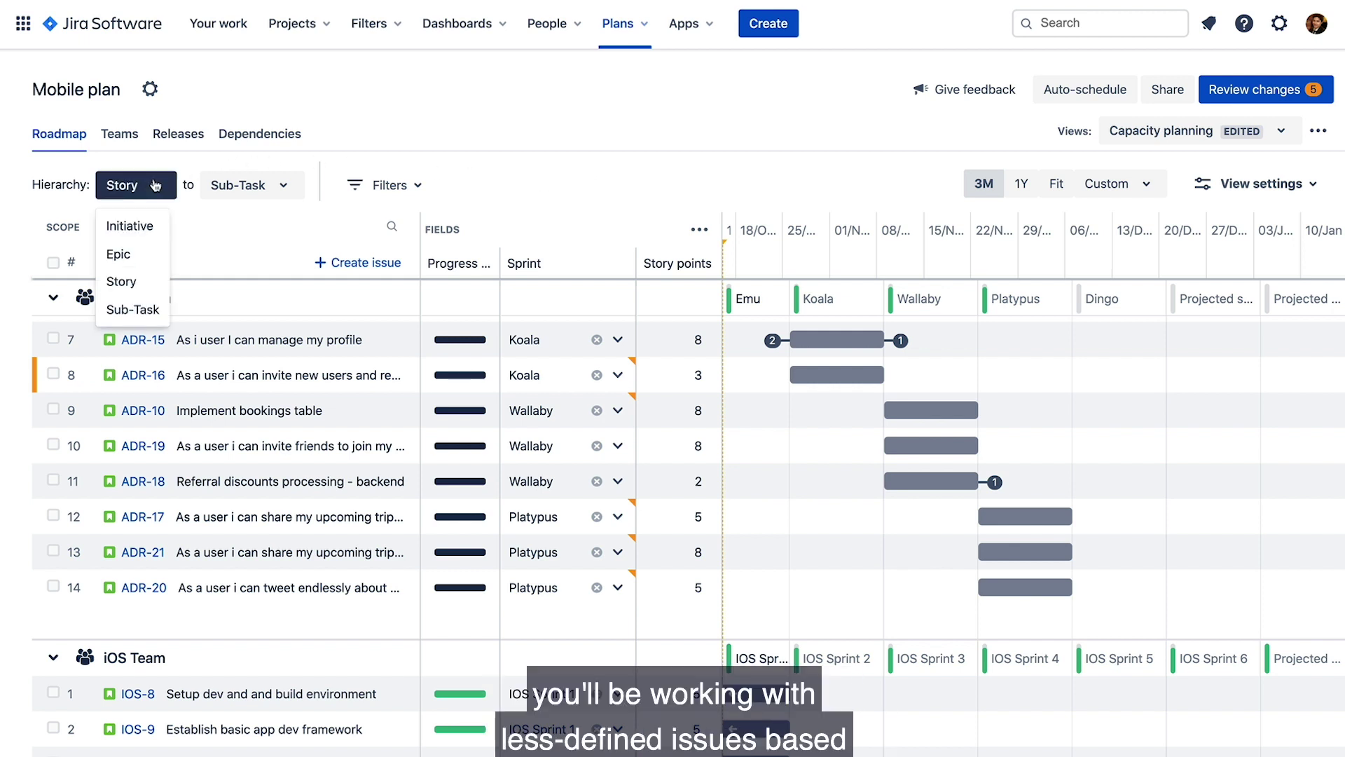
{"action": "left_click", "coordinate": [135, 253]}
{"action": "scroll", "coordinate": [363, 434], "scroll_direction": "up", "scroll_amount": 3}
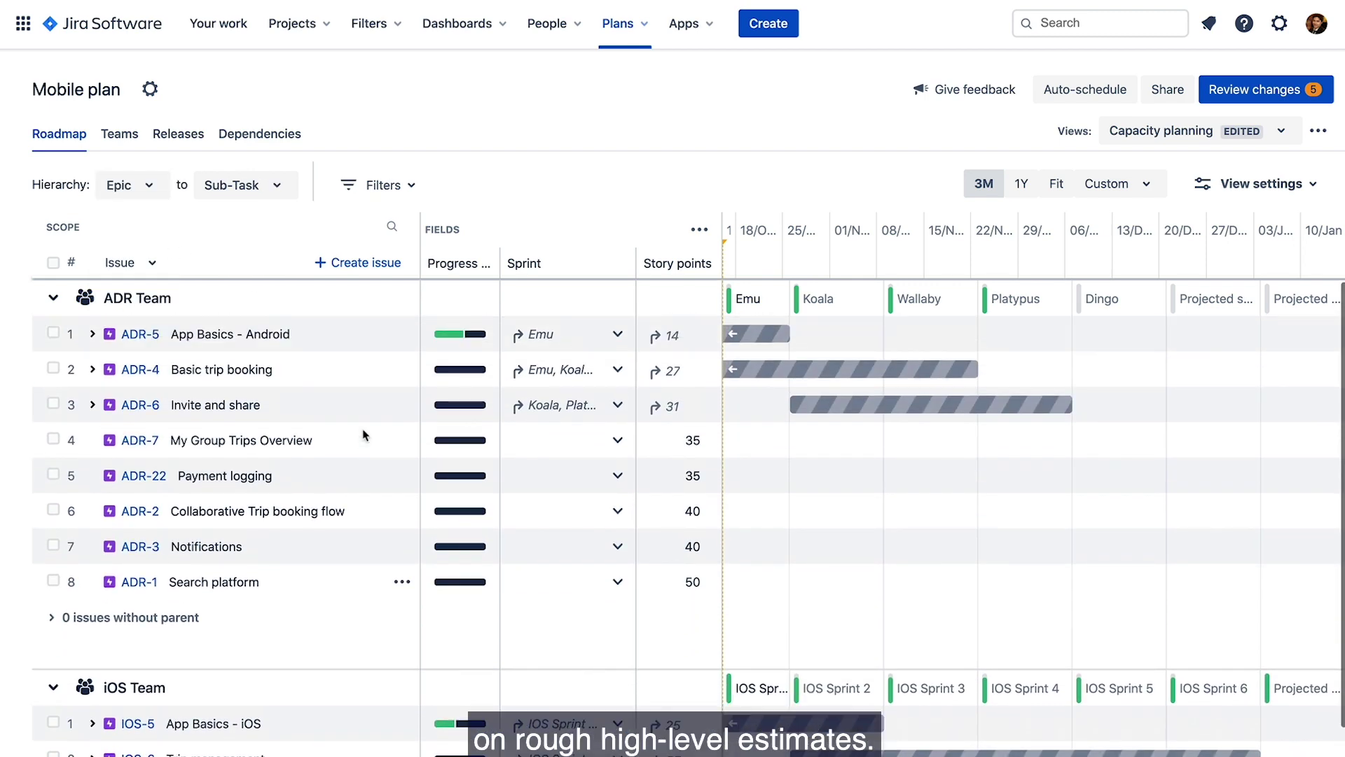
{"action": "left_click", "coordinate": [1101, 196]}
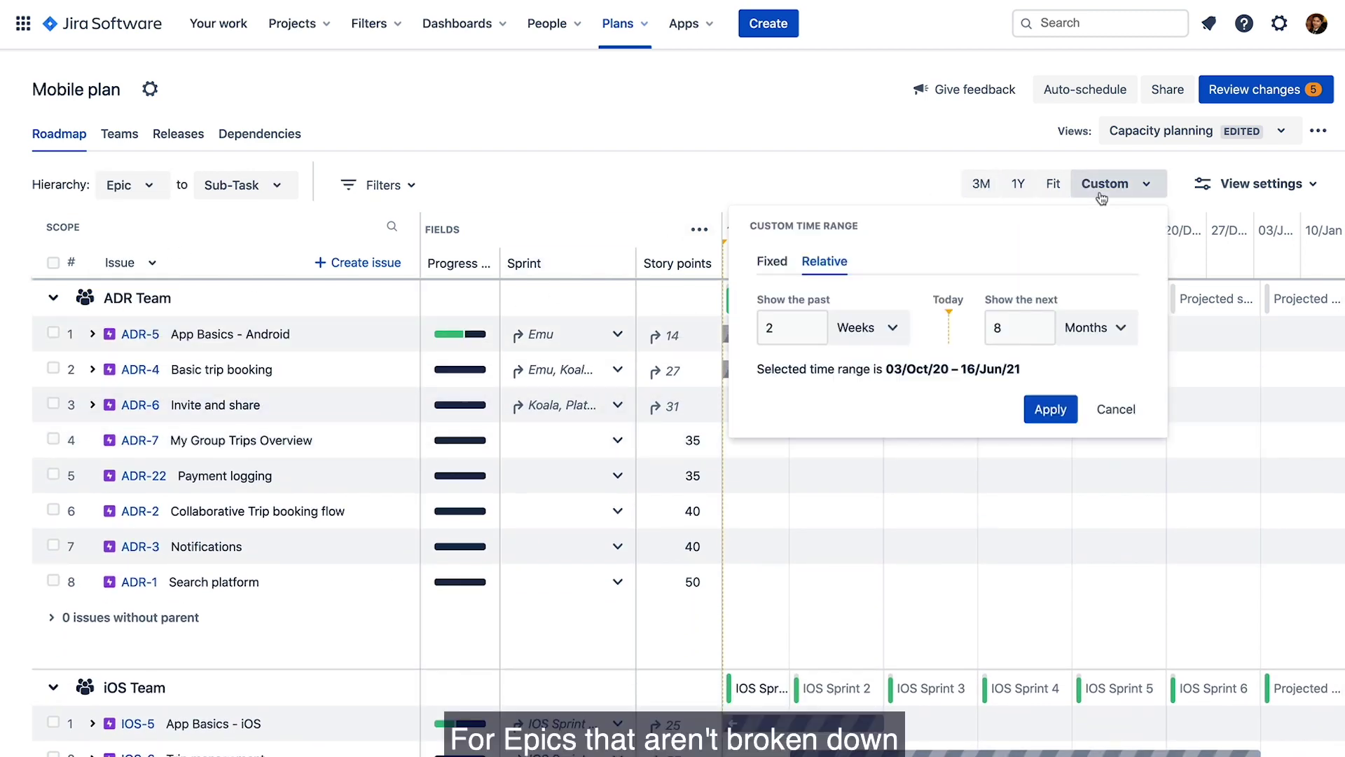
{"action": "left_click", "coordinate": [1048, 408]}
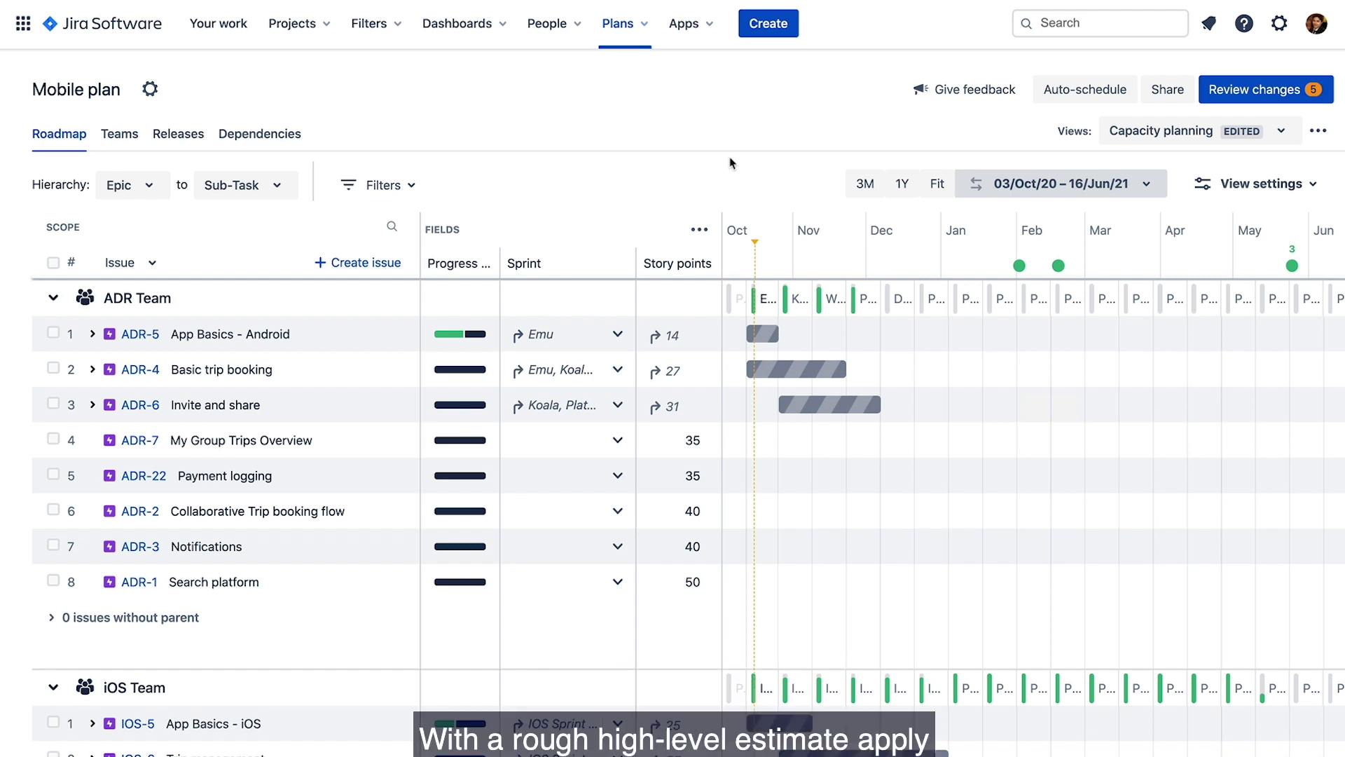
Draw date bars for ADR-7 (December 2020), ADR-3 (mid-February to late March) and ADR-1 (15/Mar–25/Apr/21)
{"action": "mouse_move", "coordinate": [885, 440]}
{"action": "left_mouse_down"}
{"action": "mouse_move", "coordinate": [982, 436]}
{"action": "mouse_move", "coordinate": [947, 437]}
{"action": "mouse_move", "coordinate": [914, 473]}
{"action": "mouse_move", "coordinate": [1021, 475]}
{"action": "mouse_move", "coordinate": [1051, 512]}
{"action": "mouse_move", "coordinate": [1079, 514]}
{"action": "left_mouse_up"}
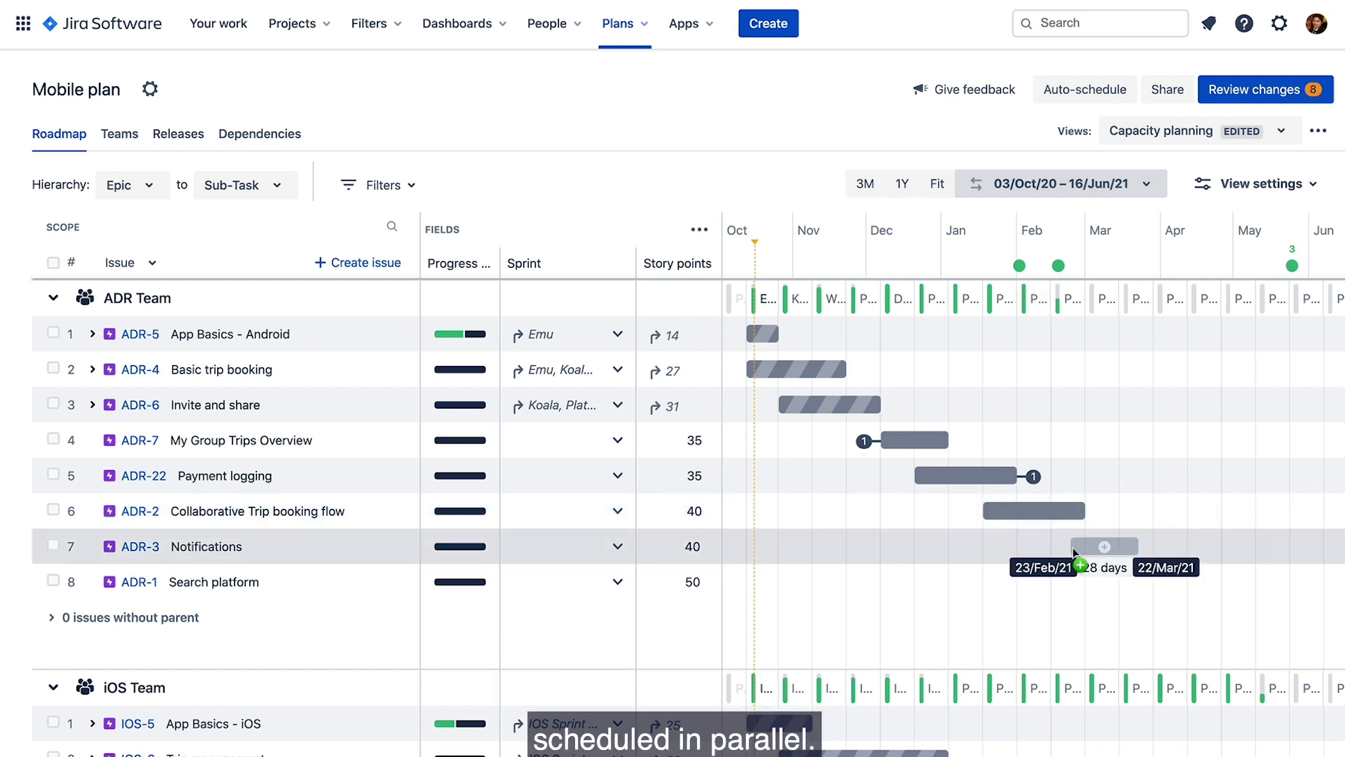
{"action": "left_click", "coordinate": [1054, 552]}
{"action": "left_click_drag", "start_coordinate": [1119, 547], "coordinate": [1148, 546]}
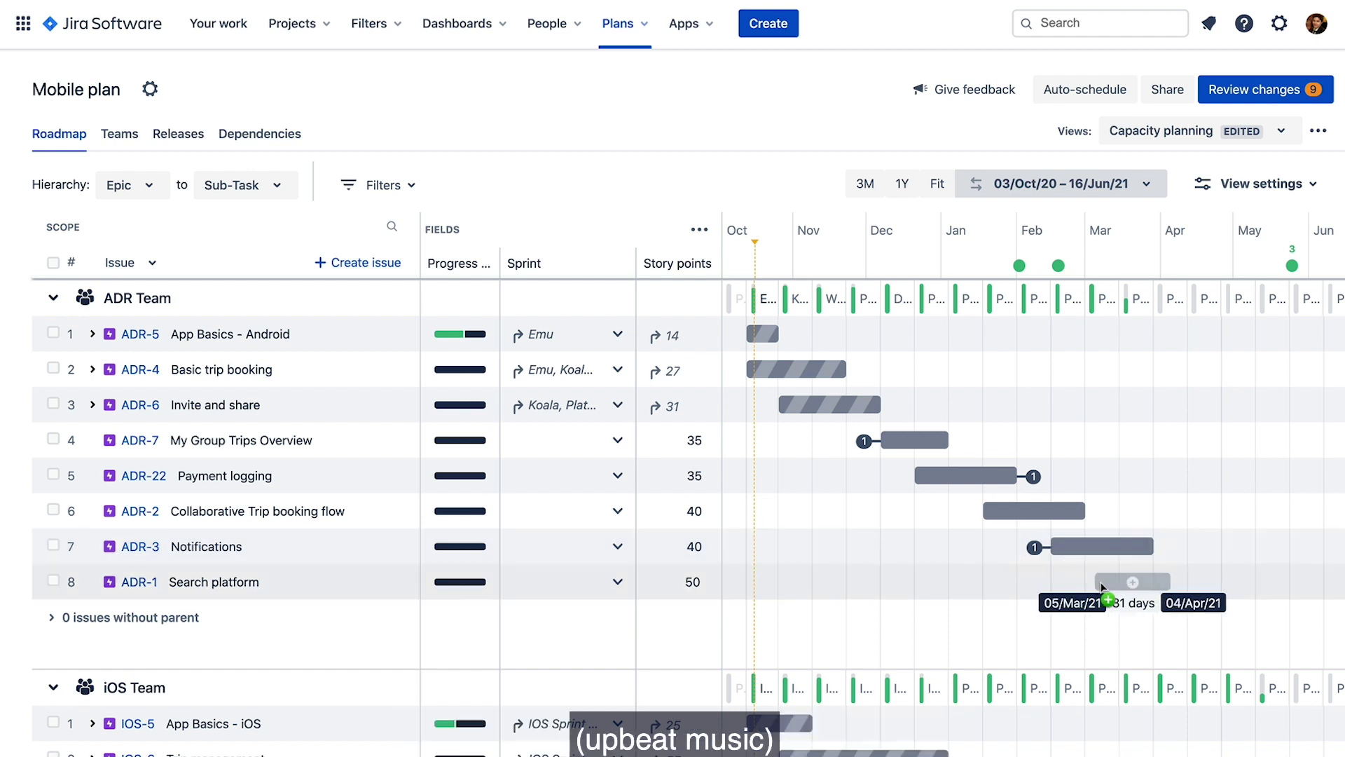
{"action": "left_click", "coordinate": [1168, 585]}
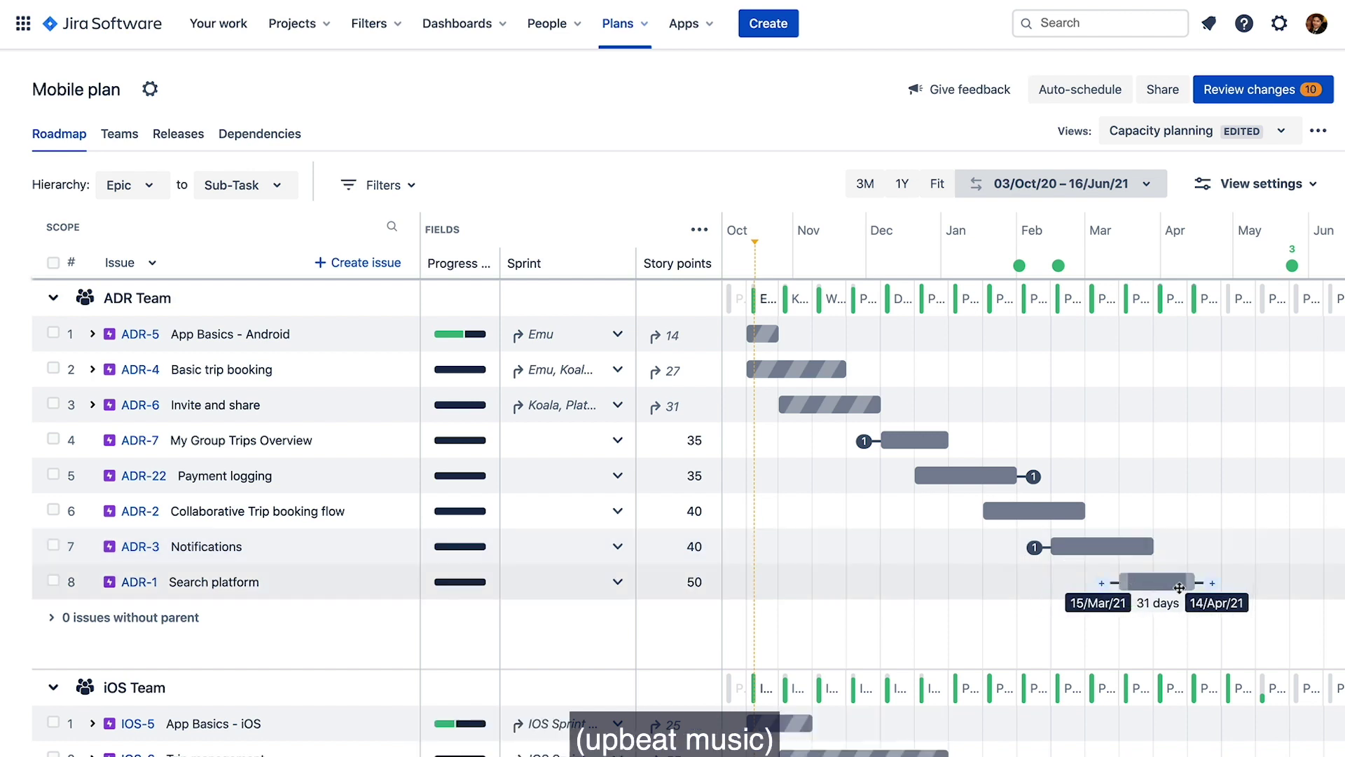
{"action": "left_click_drag", "start_coordinate": [1193, 586], "coordinate": [1216, 586]}
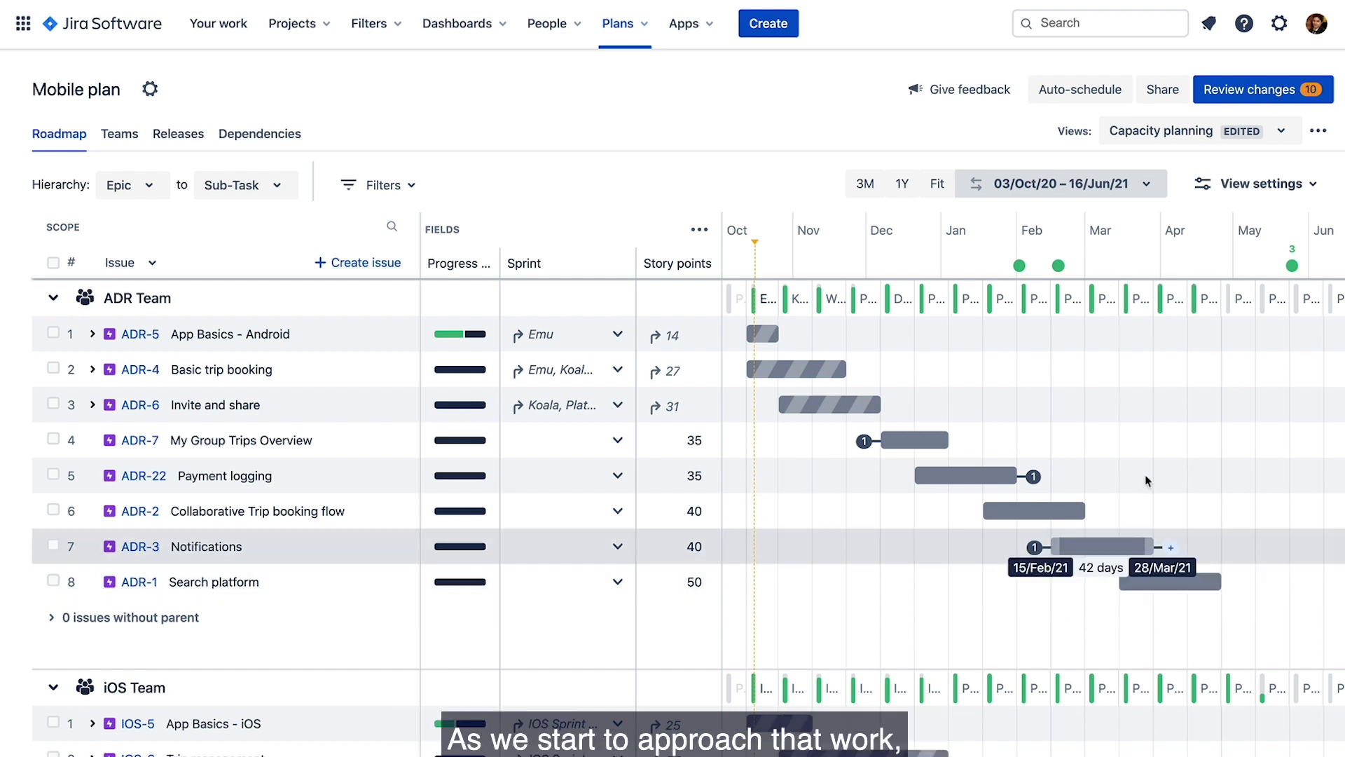
{"action": "scroll", "coordinate": [1116, 427], "scroll_direction": "down", "scroll_amount": 2}
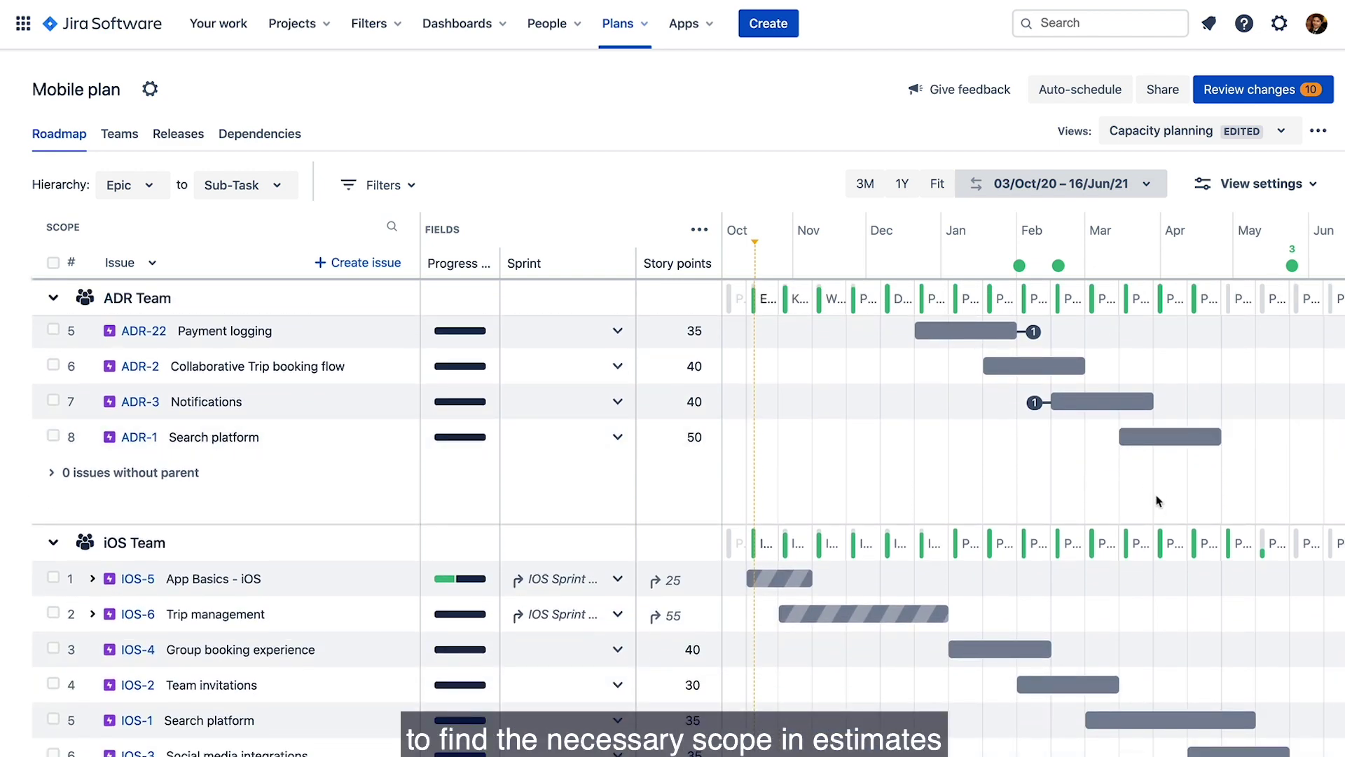
{"action": "scroll", "coordinate": [1159, 501], "scroll_direction": "up", "scroll_amount": 2}
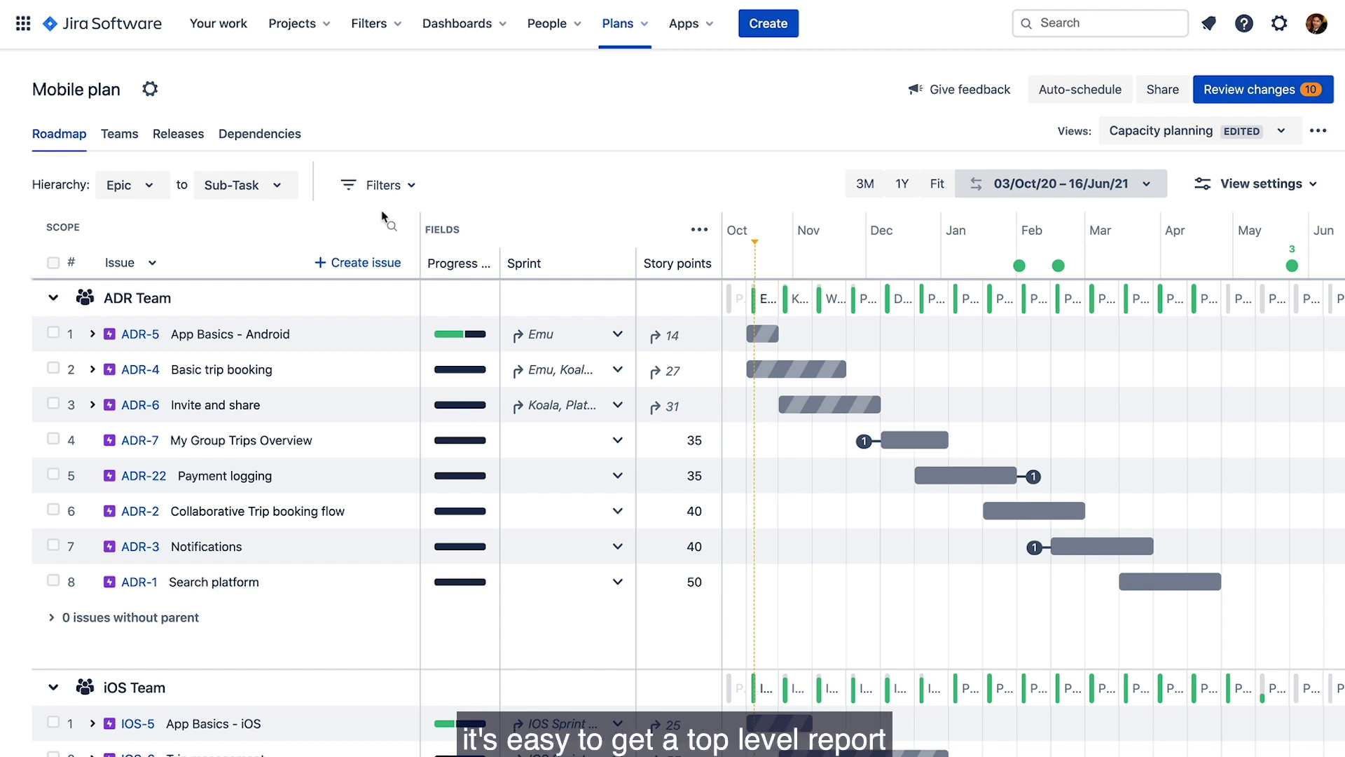
Collapse all team groups and check the Wallaby sprint's capacity: 90% full, 18/20 pts
{"action": "left_click", "coordinate": [133, 265]}
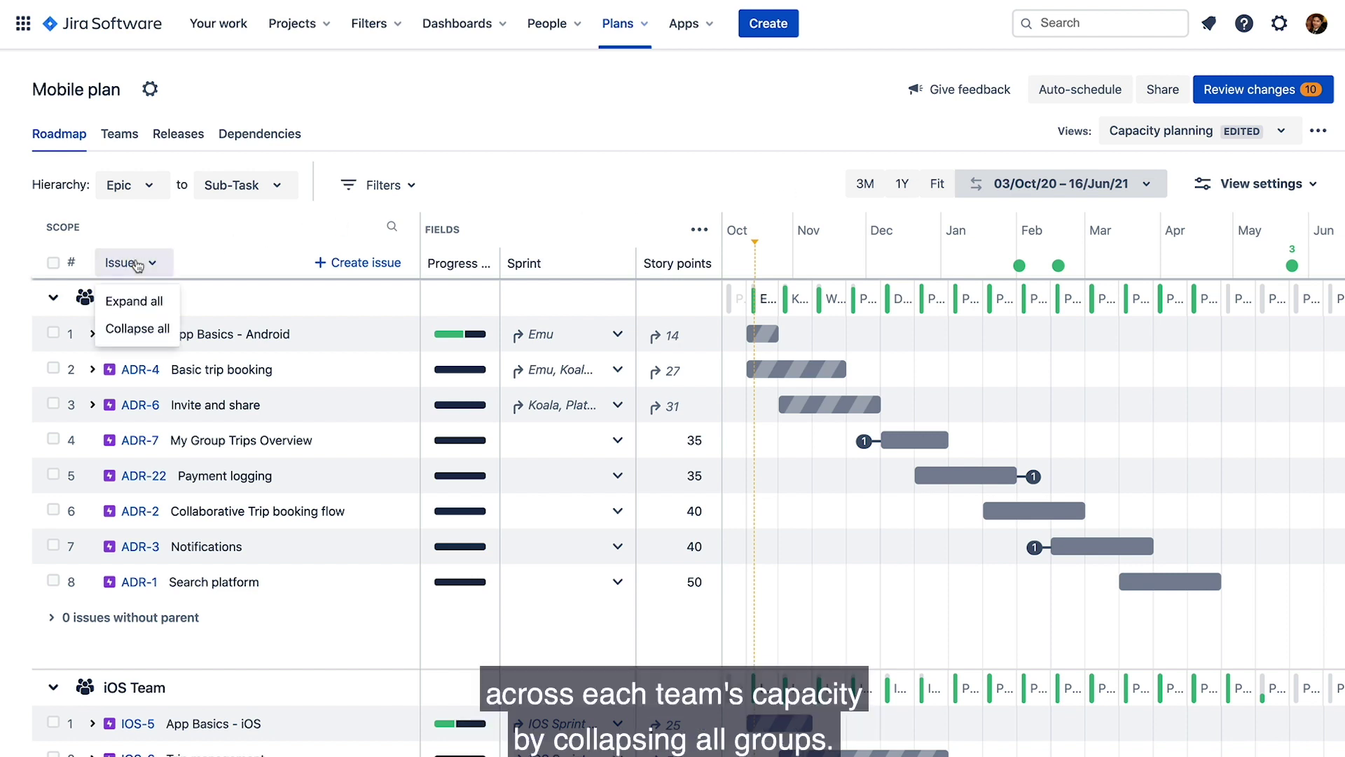
{"action": "left_click", "coordinate": [138, 328]}
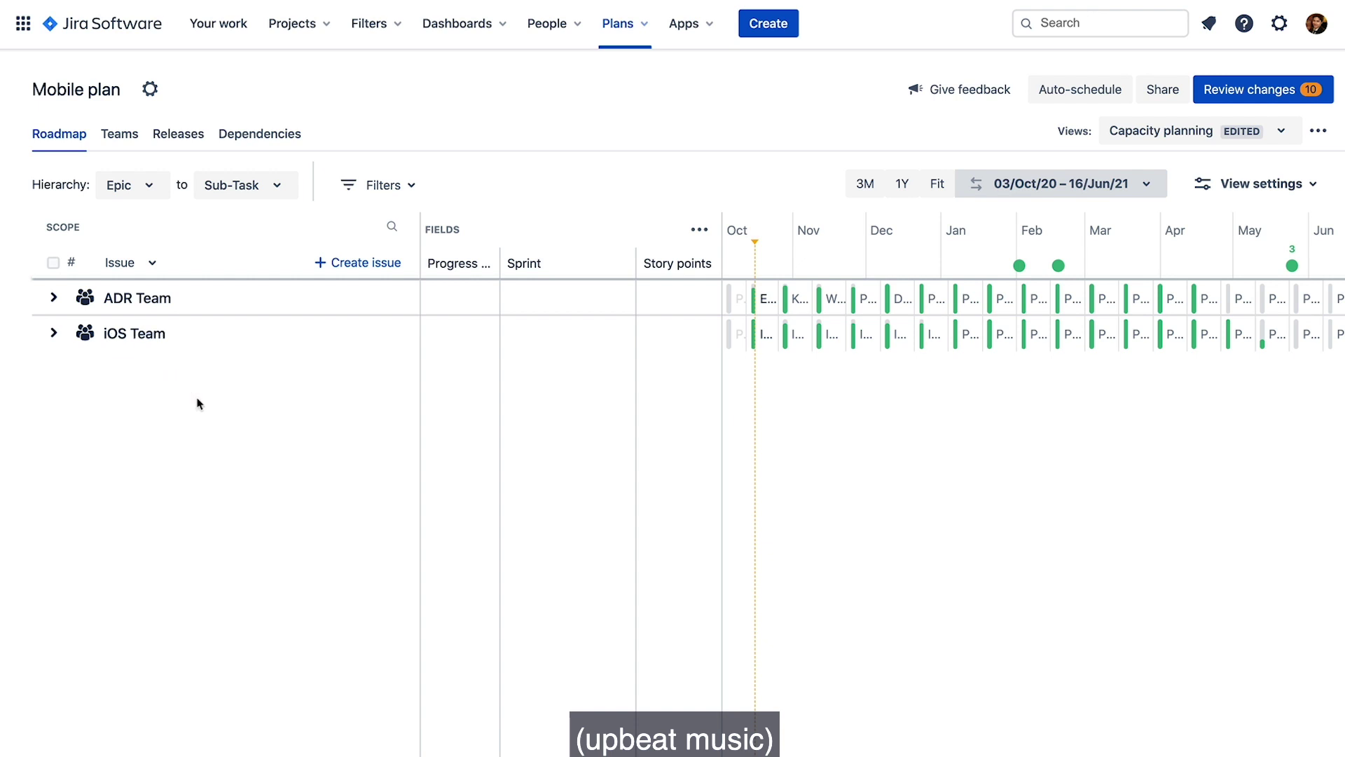
{"action": "left_click", "coordinate": [839, 299]}
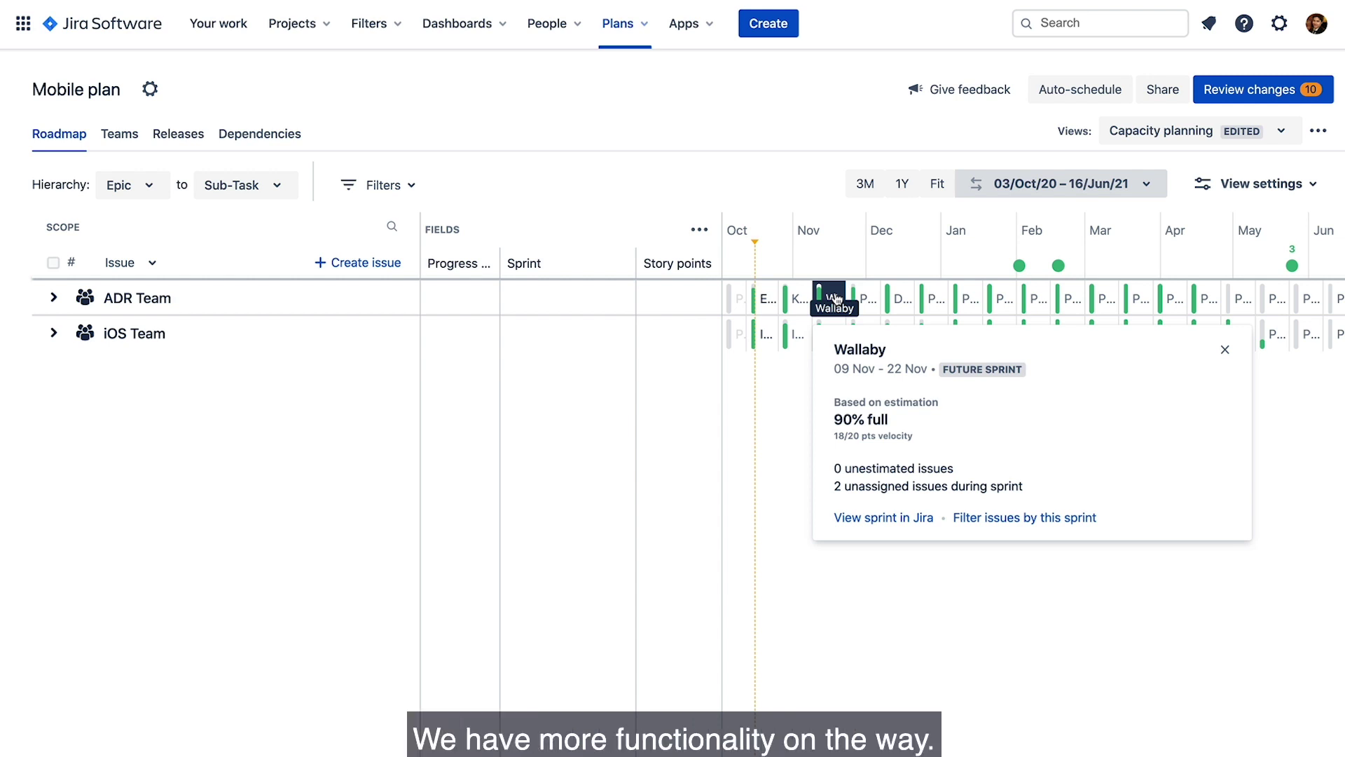
{"action": "left_click", "coordinate": [836, 299]}
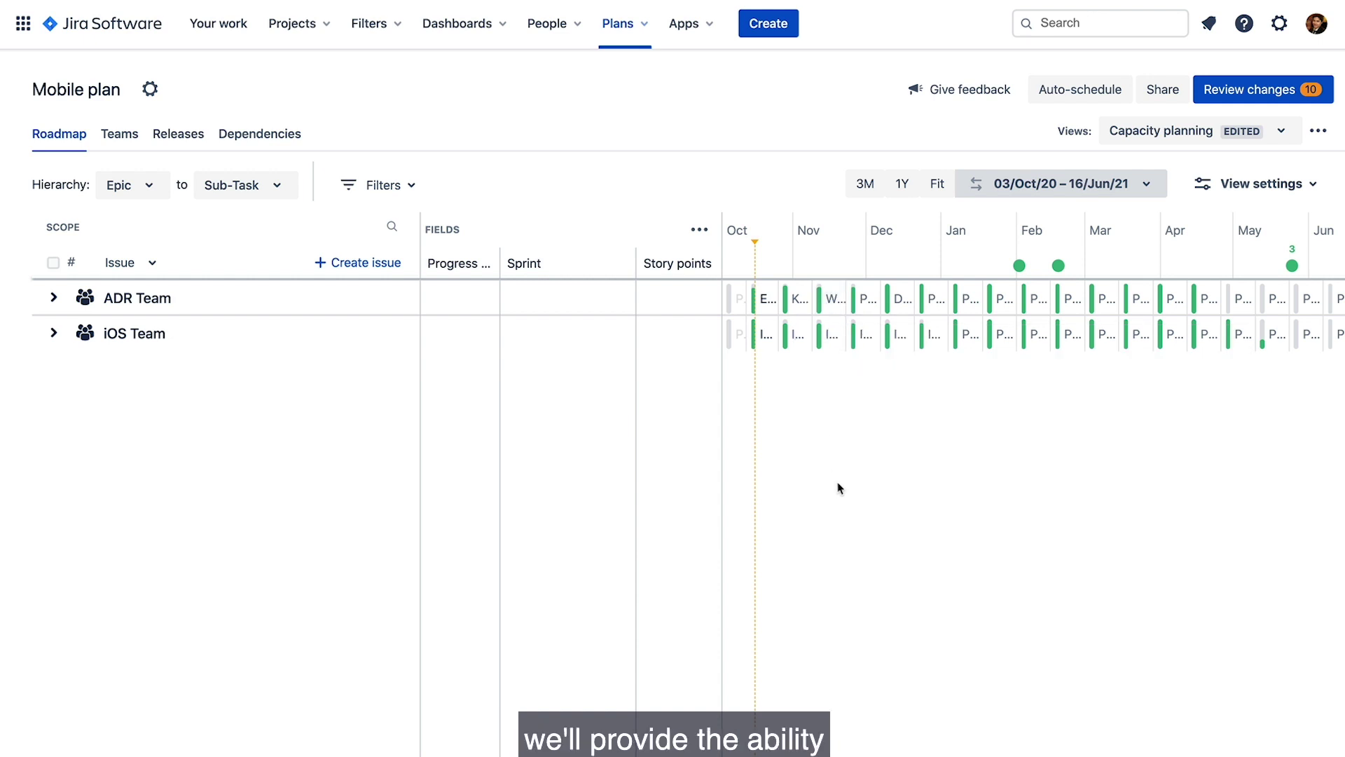